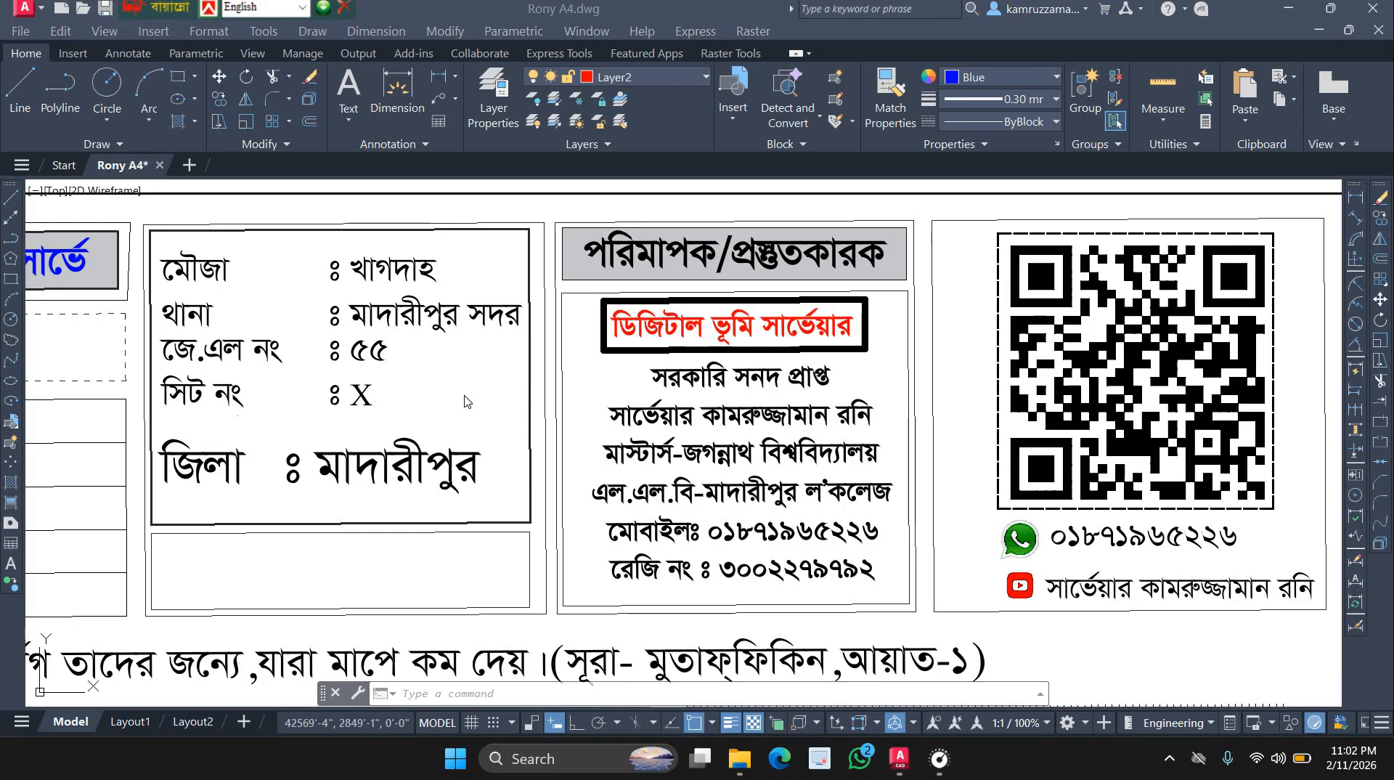
# Switch to File Explorer, open the Autocad Video folder on New Volume (D:), and look through its lesson videos.
pyautogui.click(1281, 14)
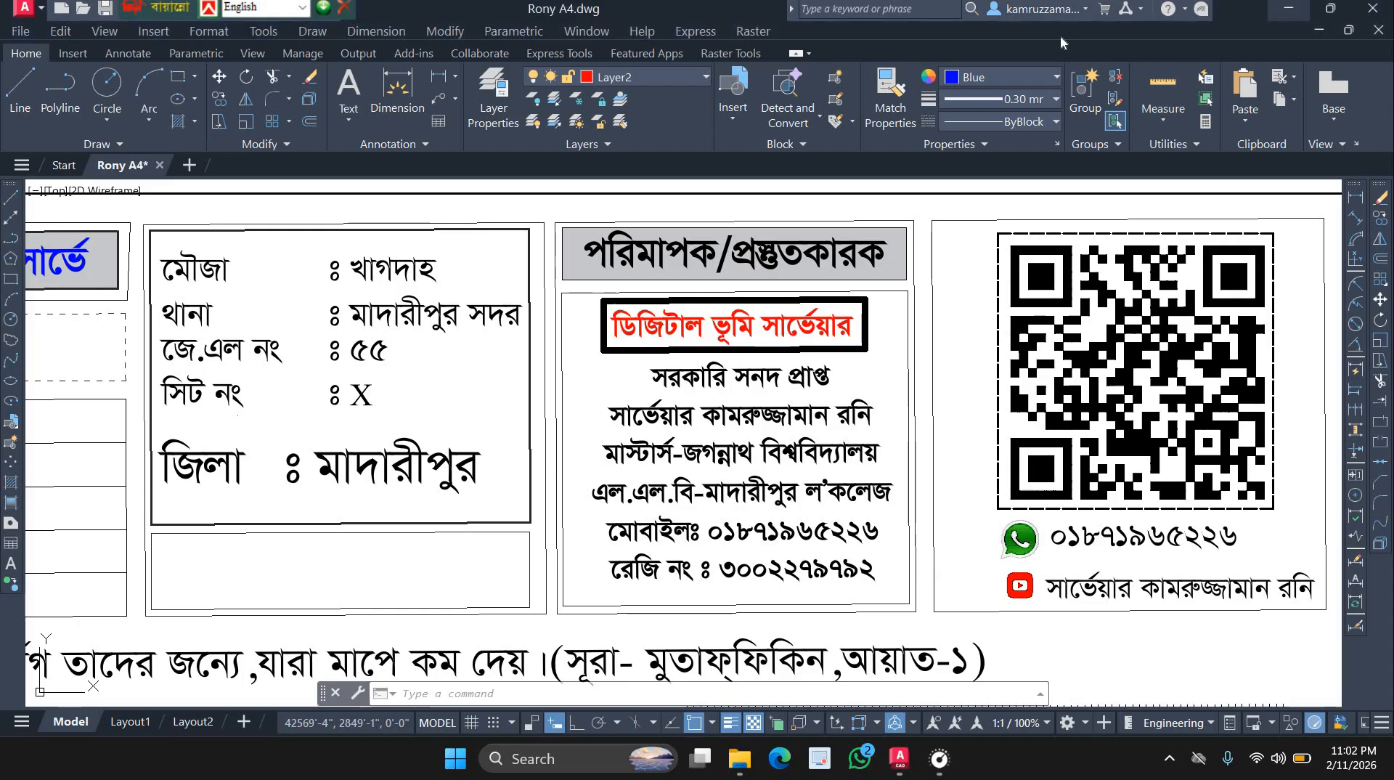
pyautogui.click(1286, 10)
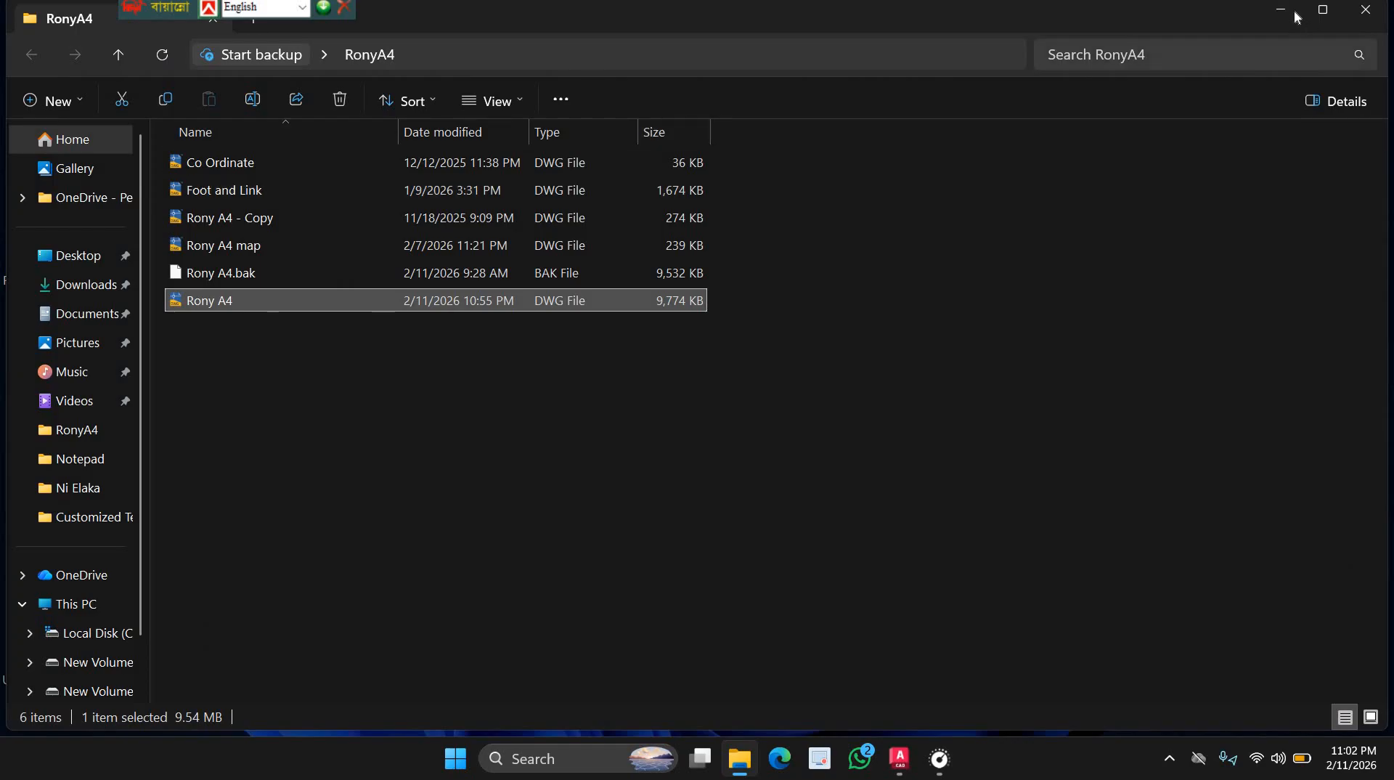
pyautogui.click(1281, 11)
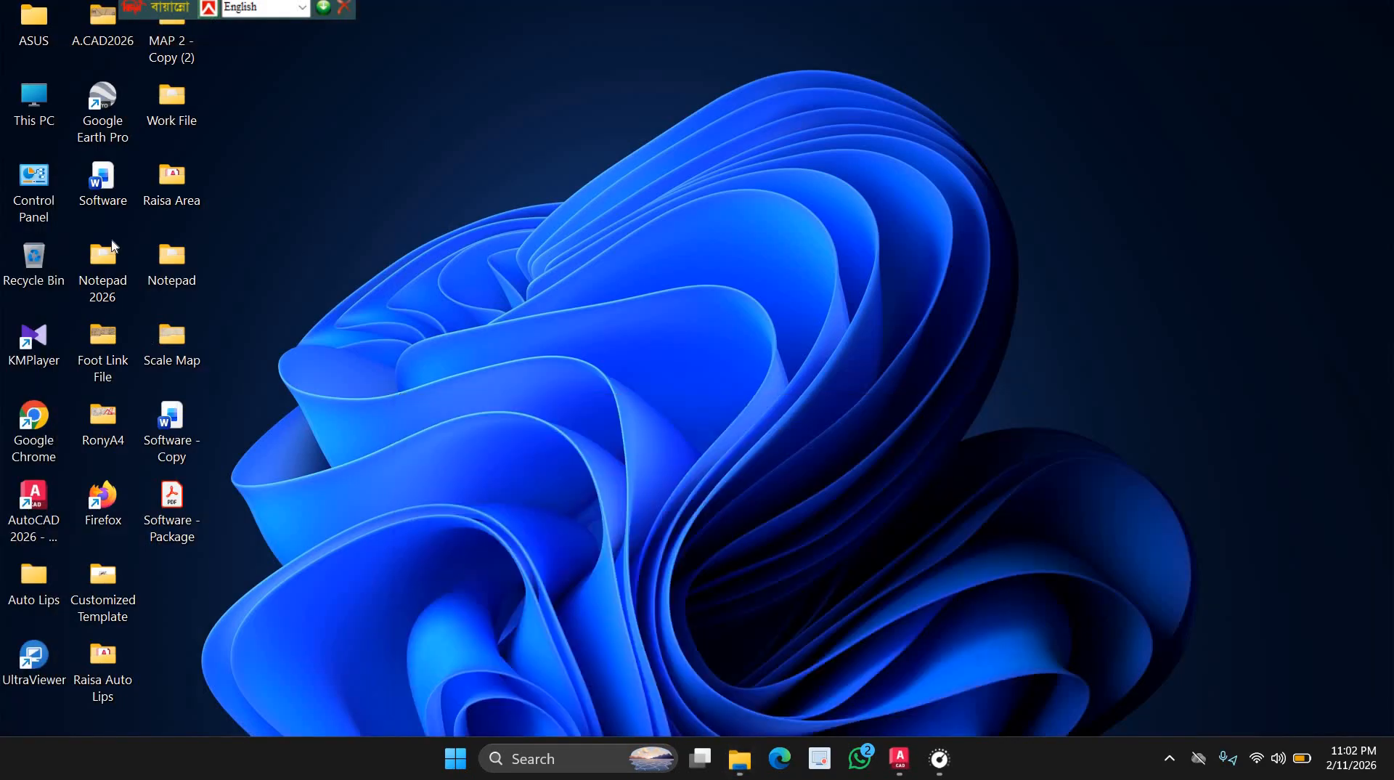
pyautogui.doubleClick(33, 99)
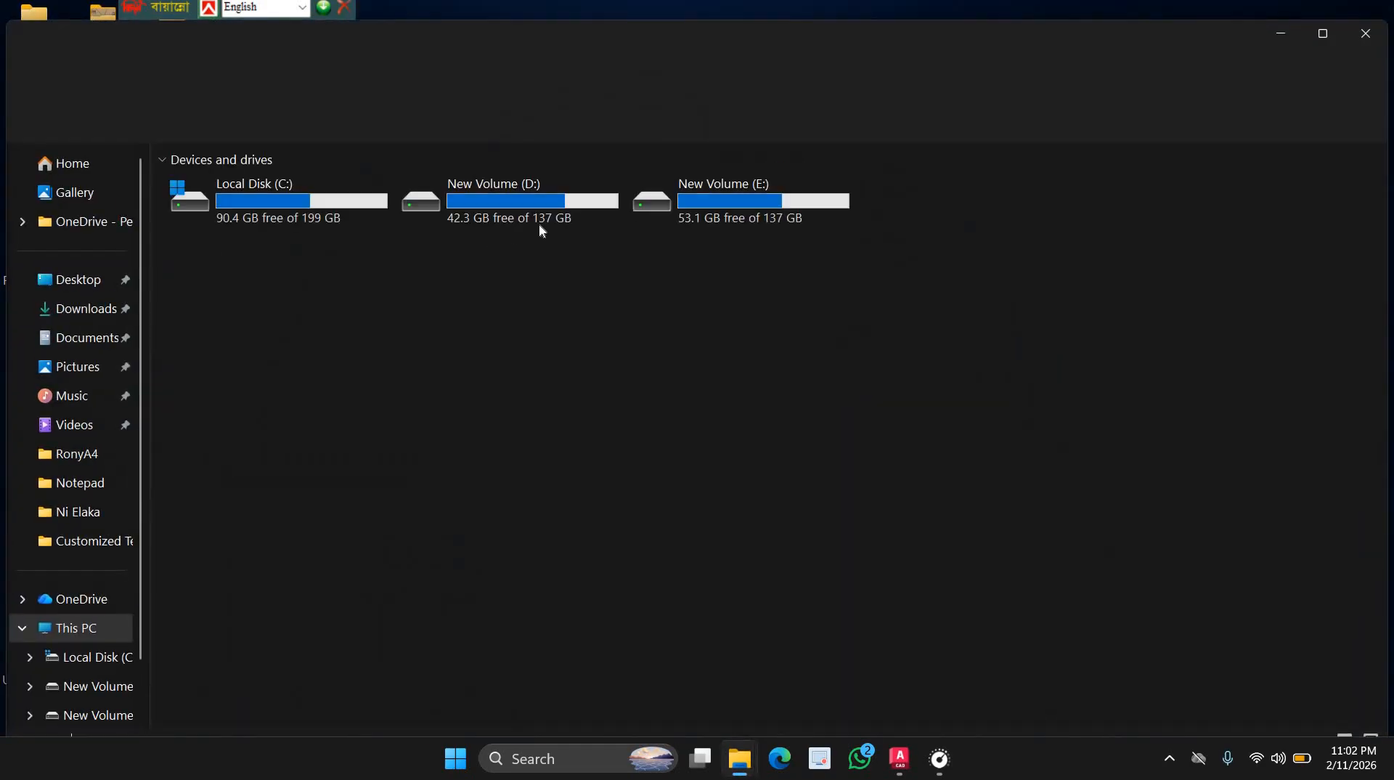
pyautogui.doubleClick(546, 203)
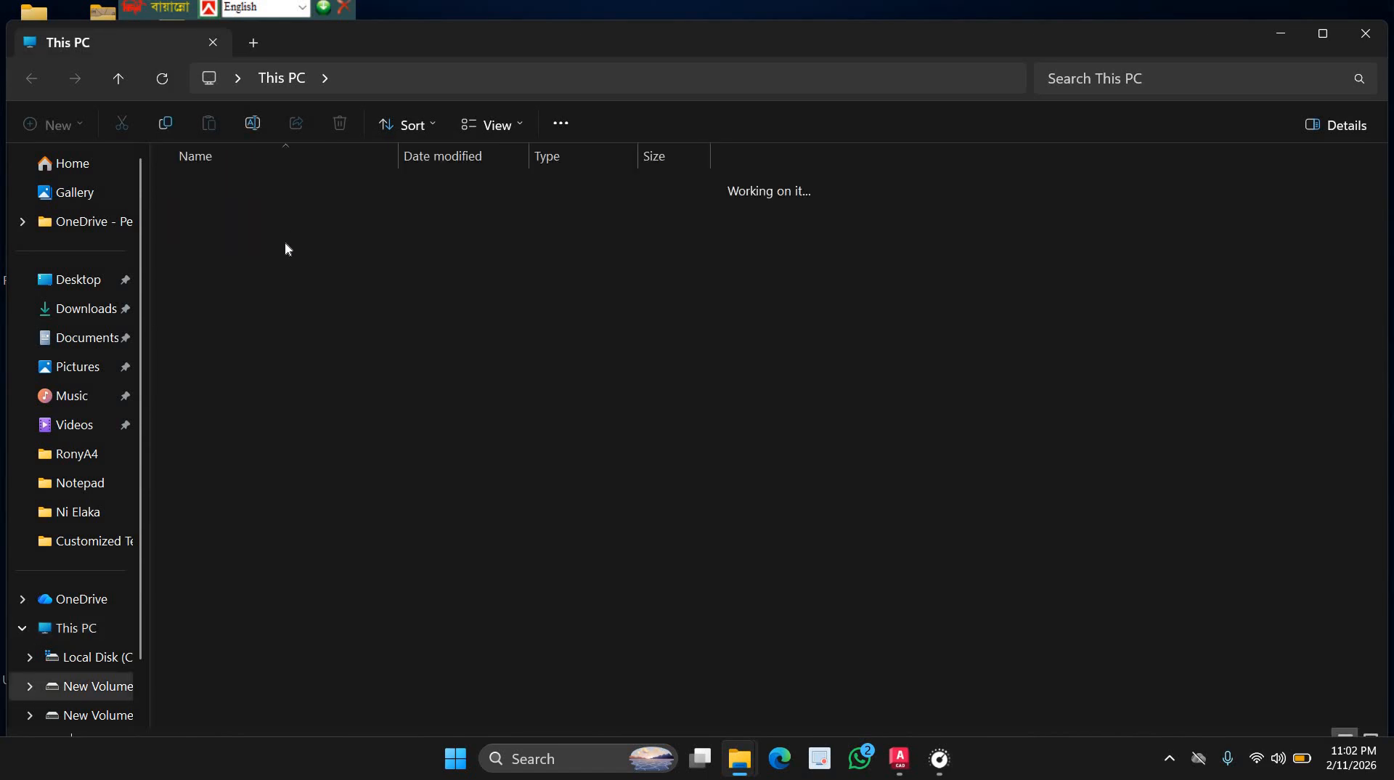
pyautogui.doubleClick(269, 269)
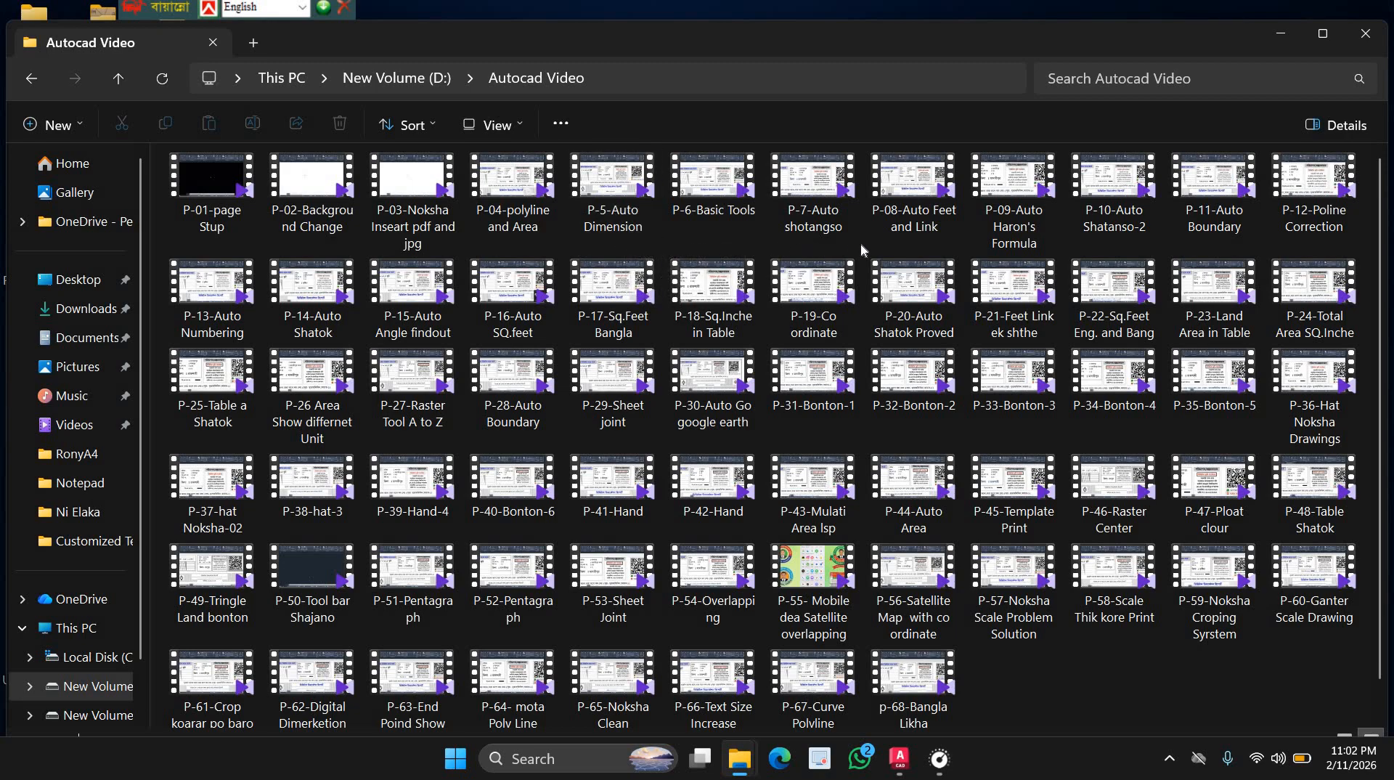
pyautogui.scroll(-1, 726, 385)
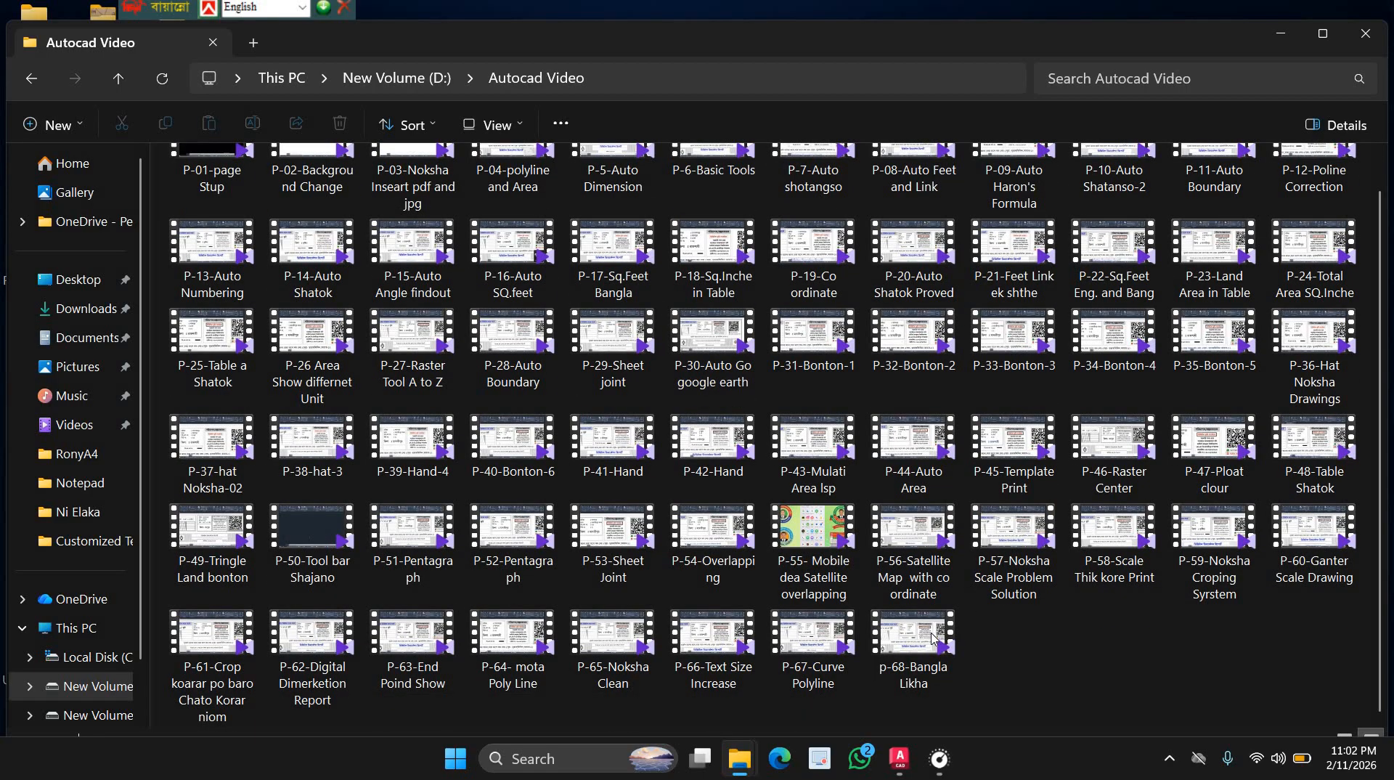
pyautogui.moveTo(924, 645)
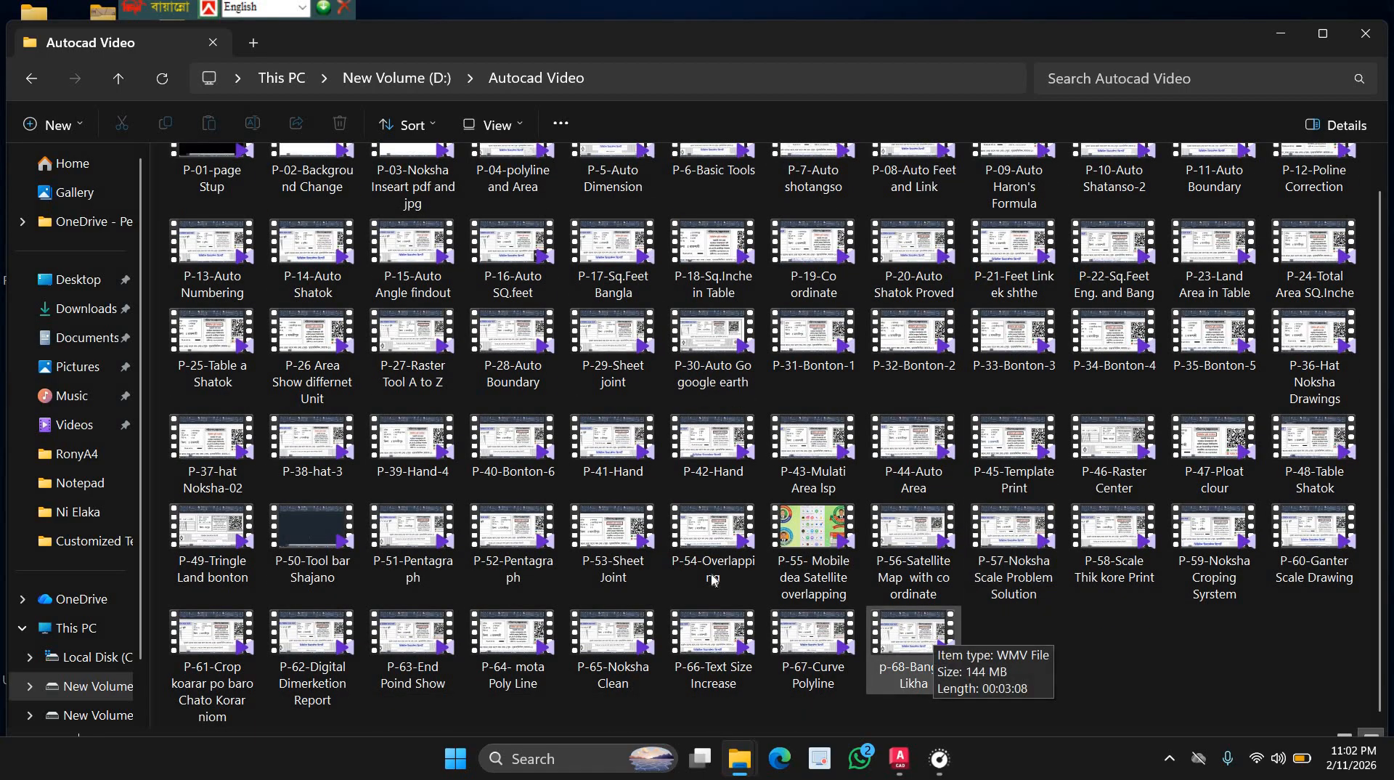
pyautogui.moveTo(848, 556)
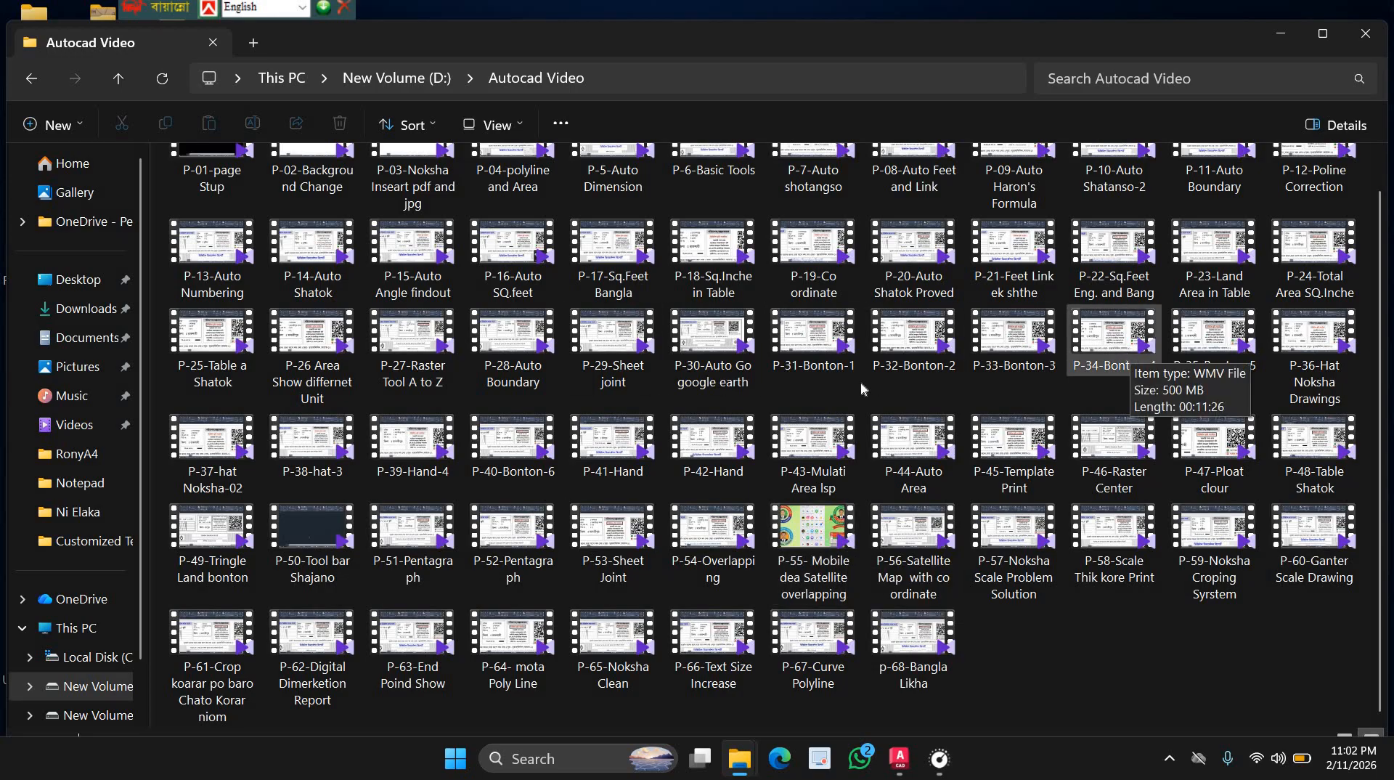
pyautogui.scroll(1, 874, 400)
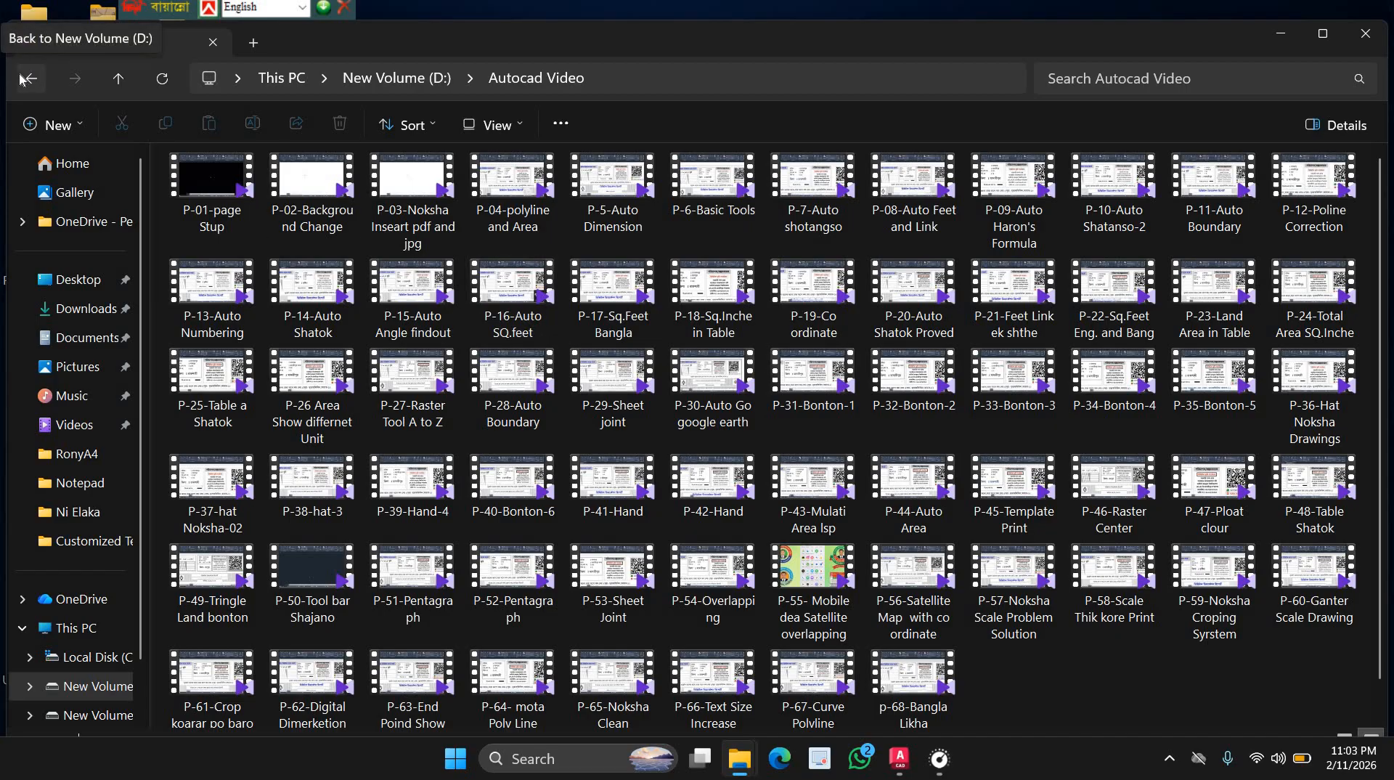
# Open the Software - Package PDF from the desktop in a maximized window and read through its land measurement software list.
pyautogui.click(1280, 33)
pyautogui.doubleClick(169, 505)
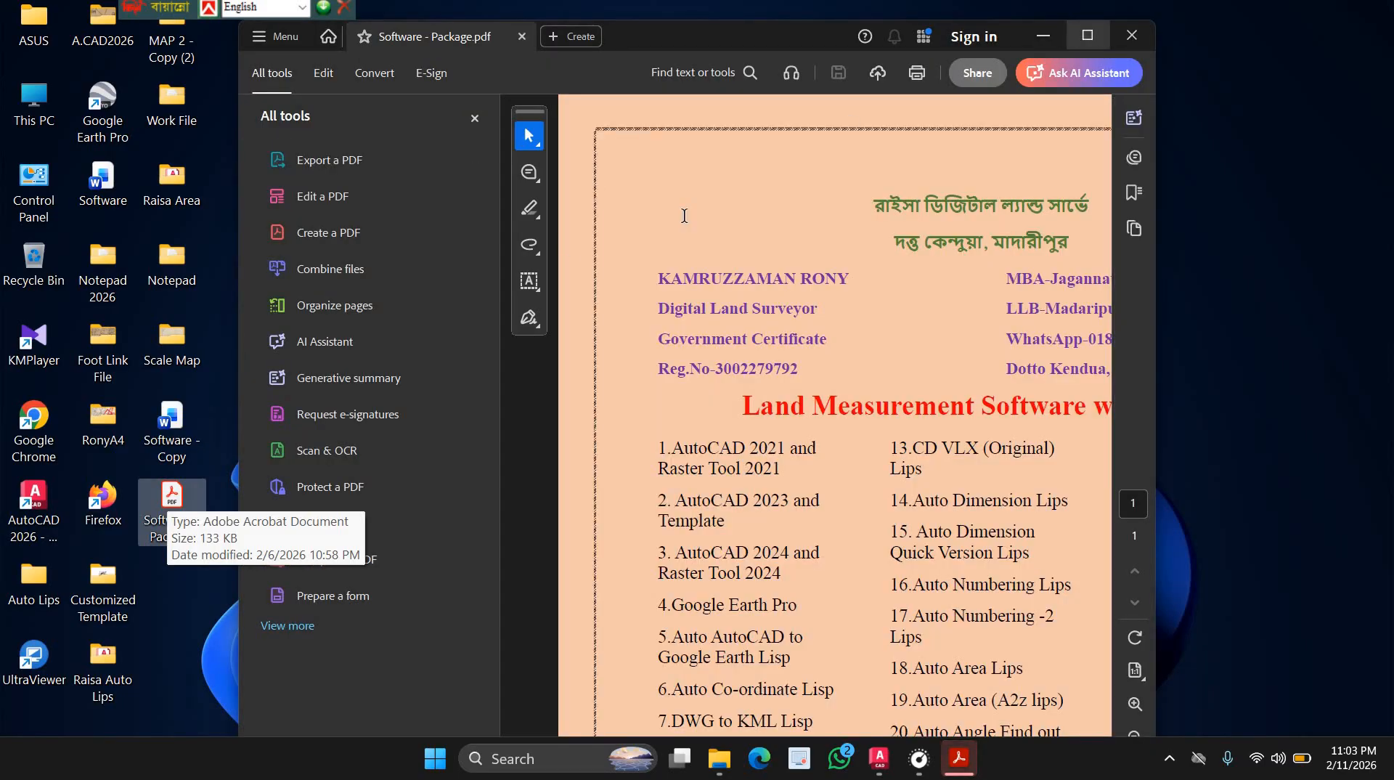
pyautogui.click(1086, 35)
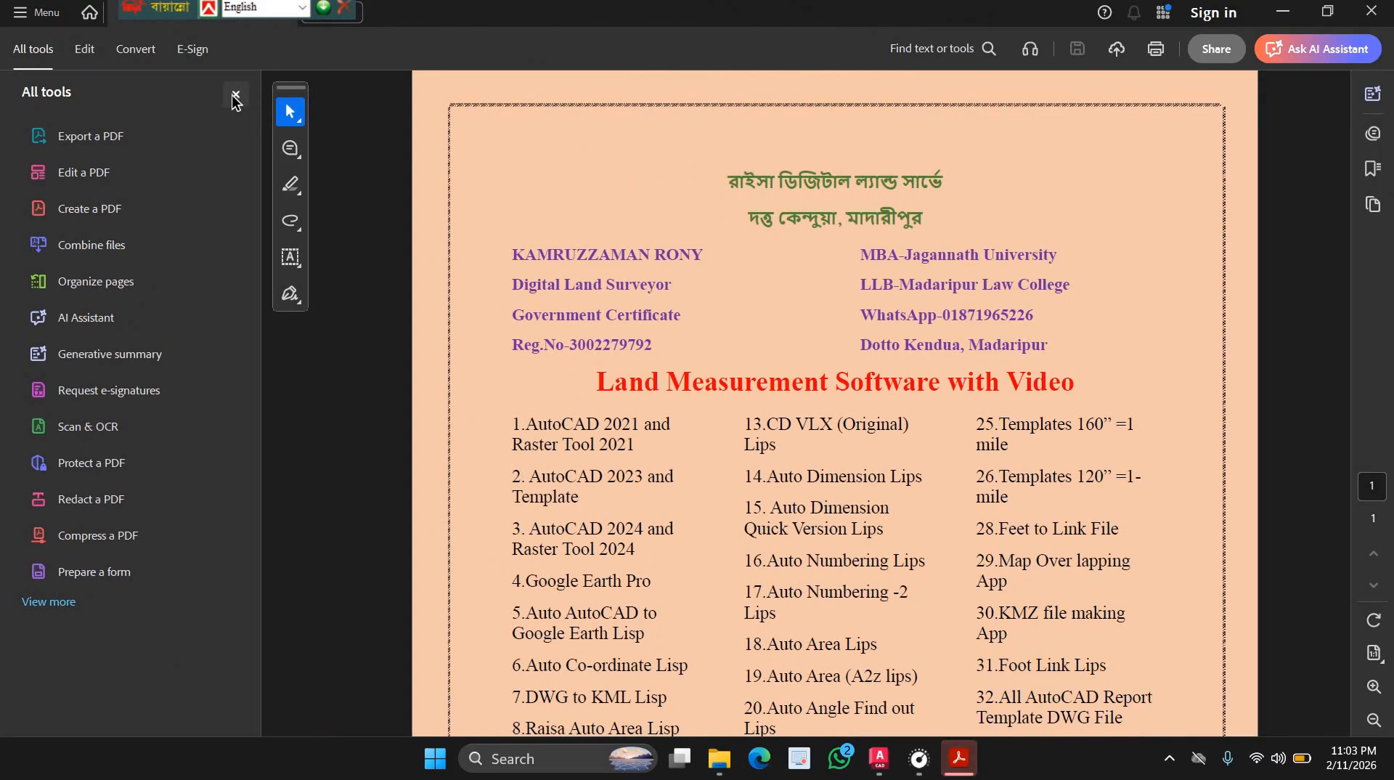
pyautogui.click(235, 96)
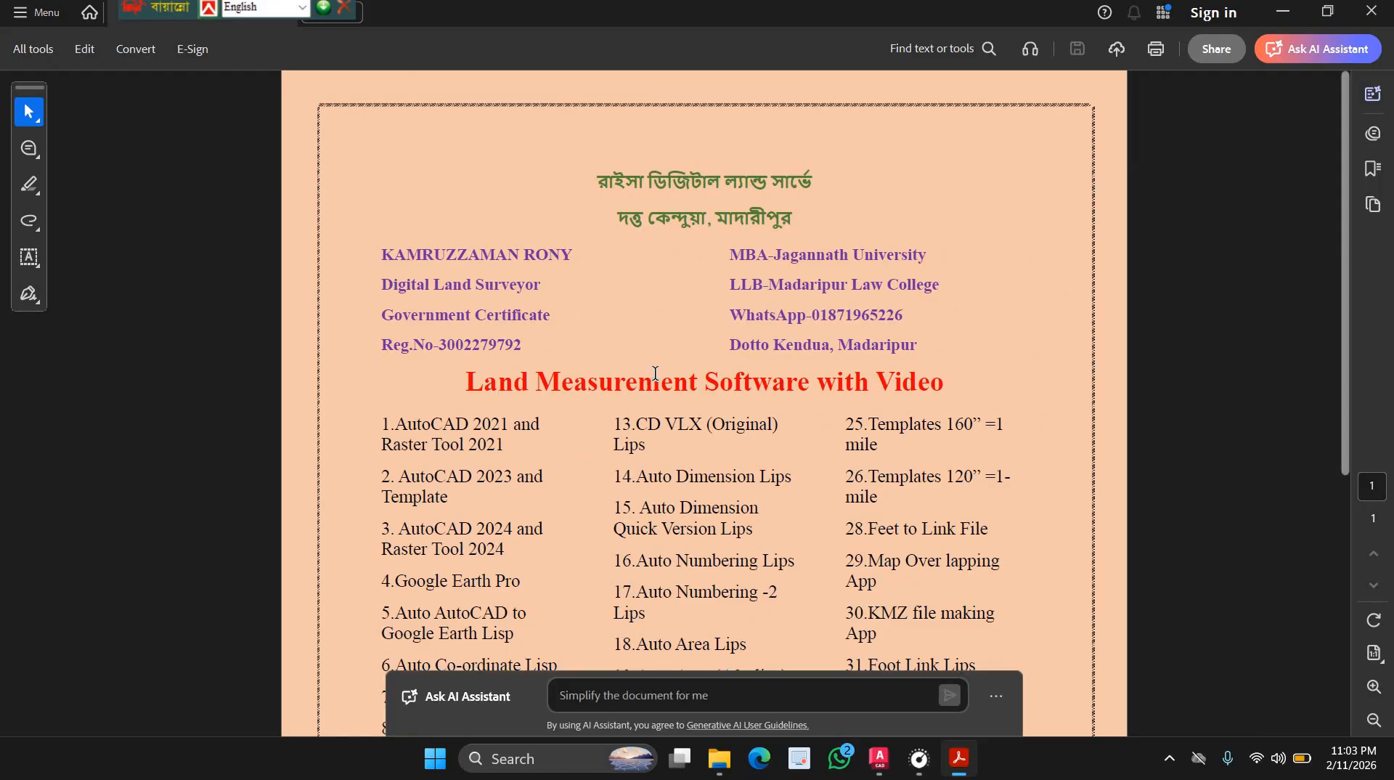
pyautogui.scroll(-5, 689, 382)
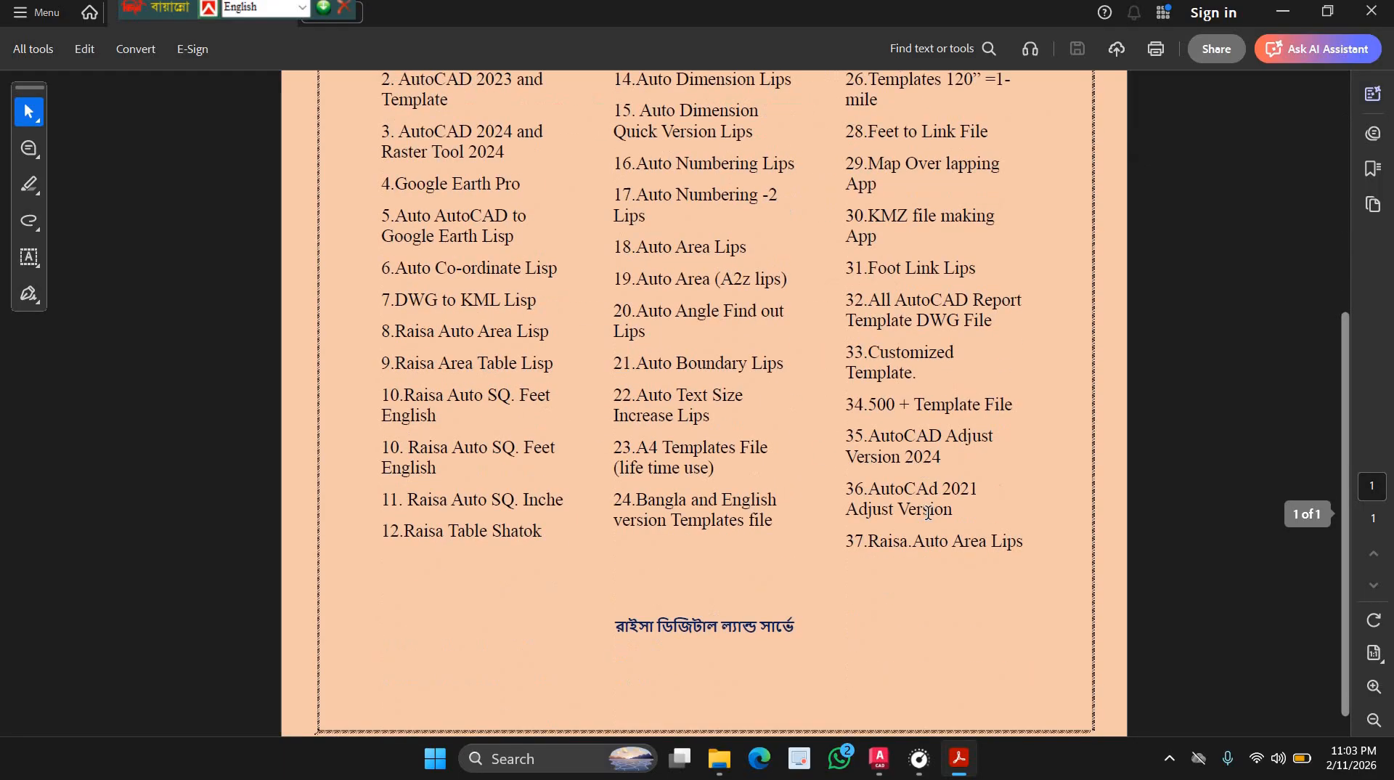
pyautogui.scroll(5, 885, 515)
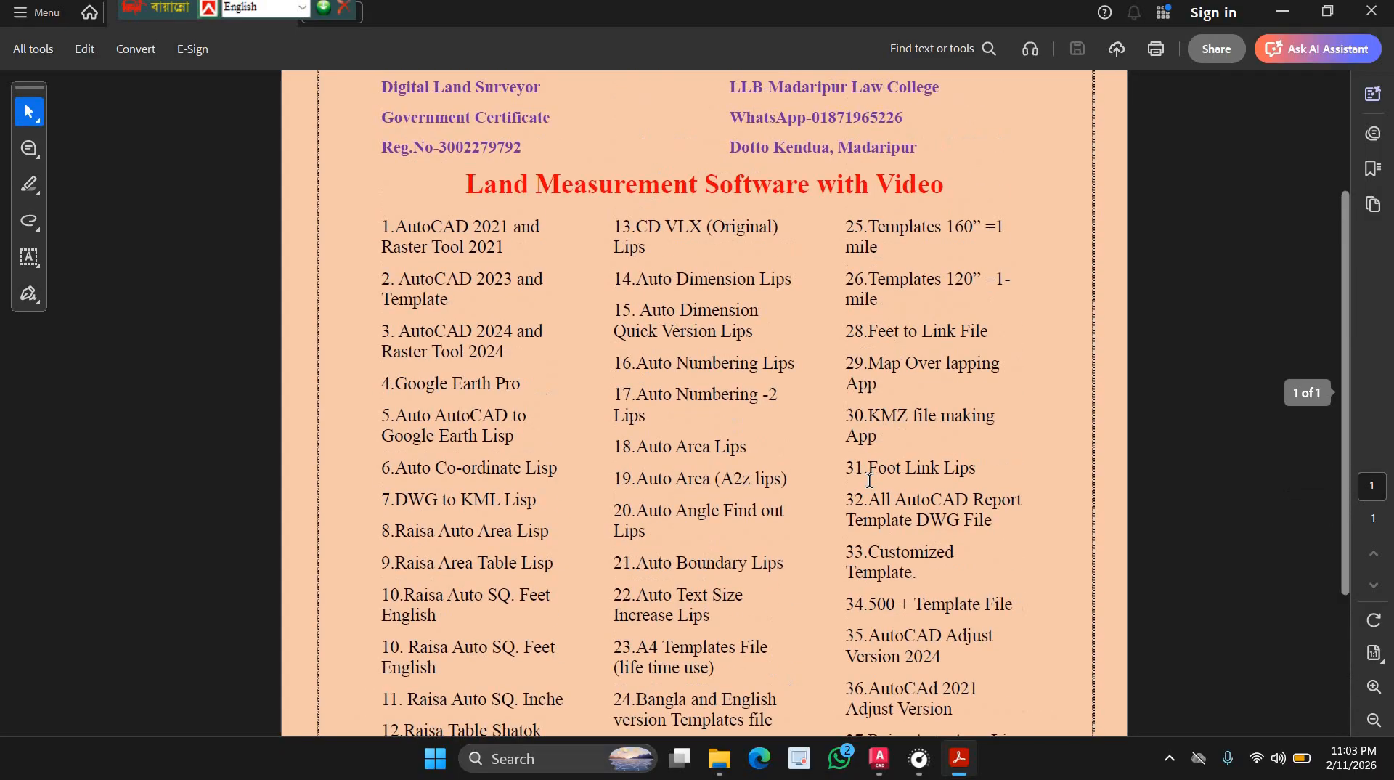
pyautogui.scroll(-3, 715, 395)
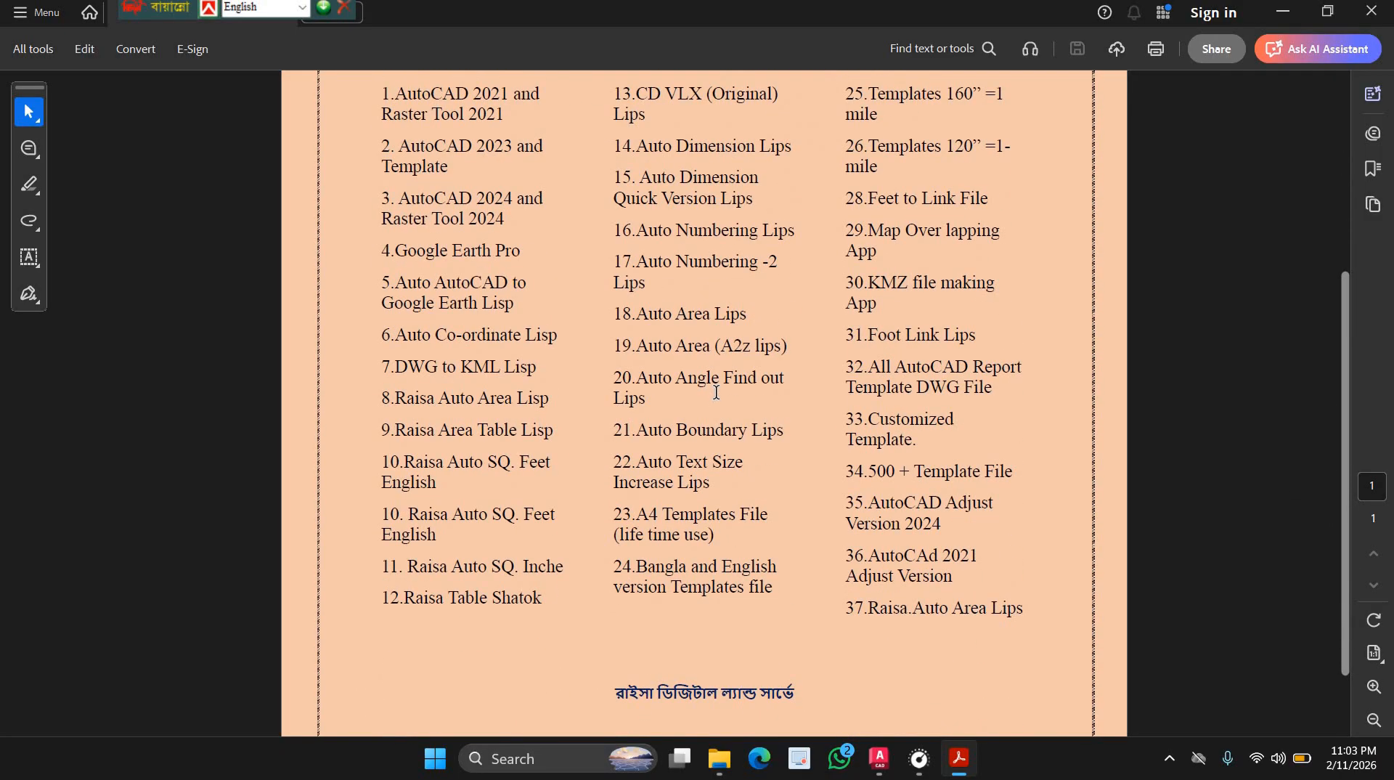
pyautogui.scroll(3, 711, 392)
pyautogui.scroll(-2, 862, 520)
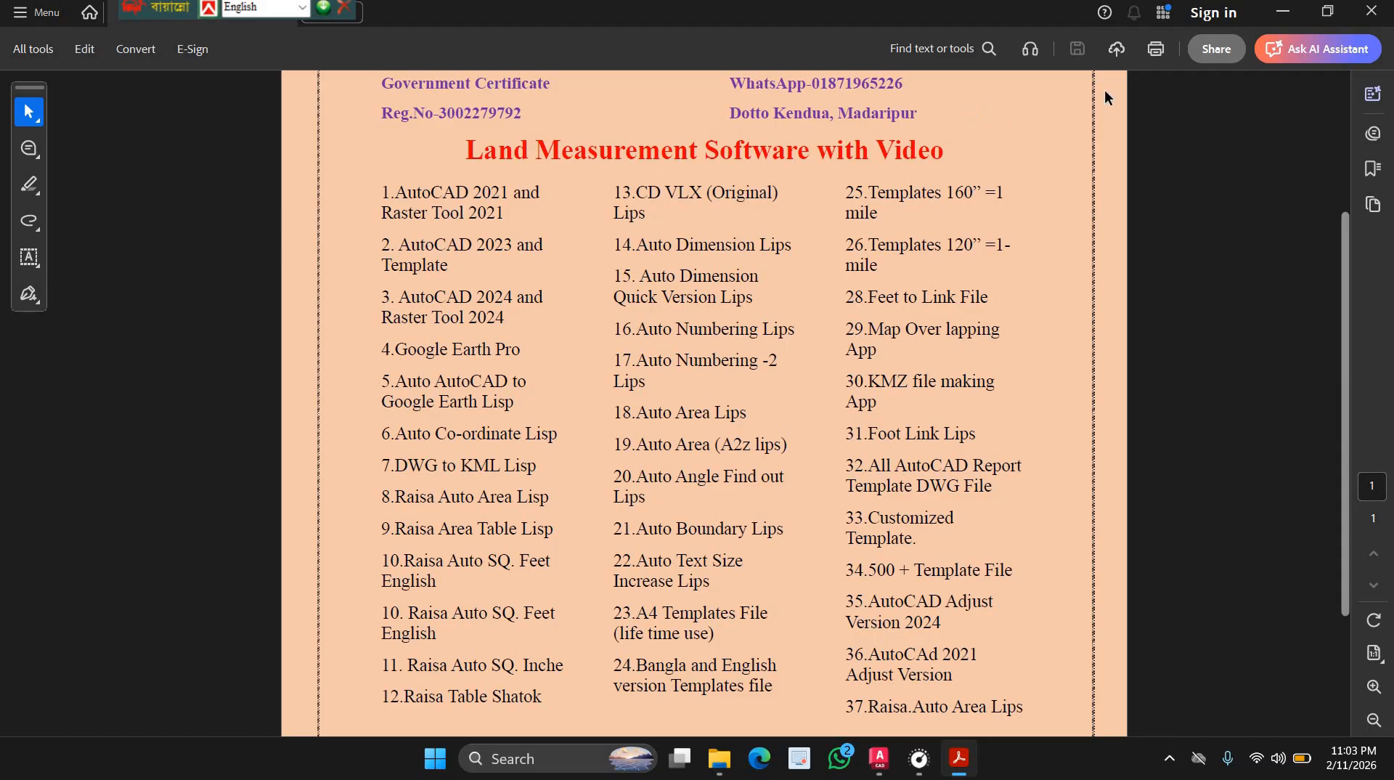
pyautogui.scroll(3, 897, 248)
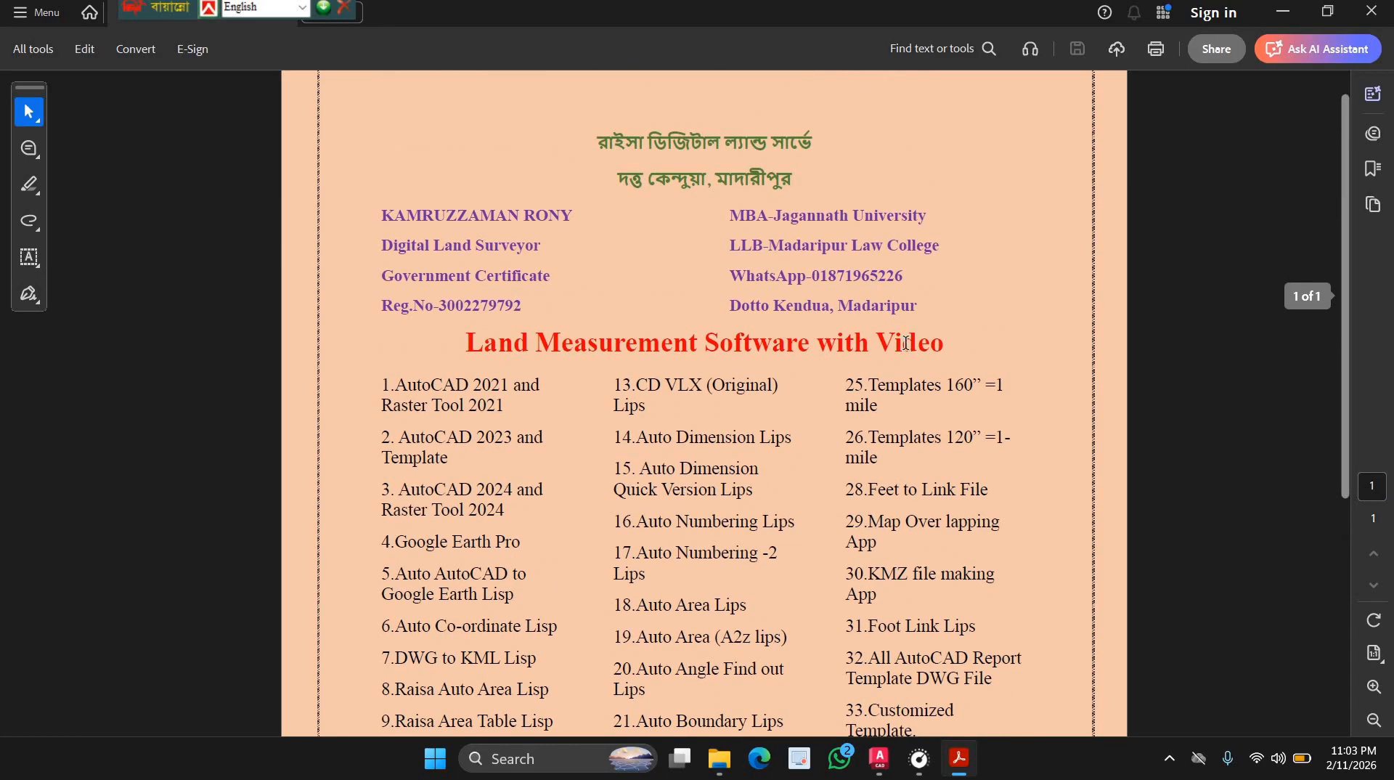
# Switch to AutoCAD and draw a single slightly sloping line in the empty space above the second and third map sheets.
pyautogui.click(879, 758)
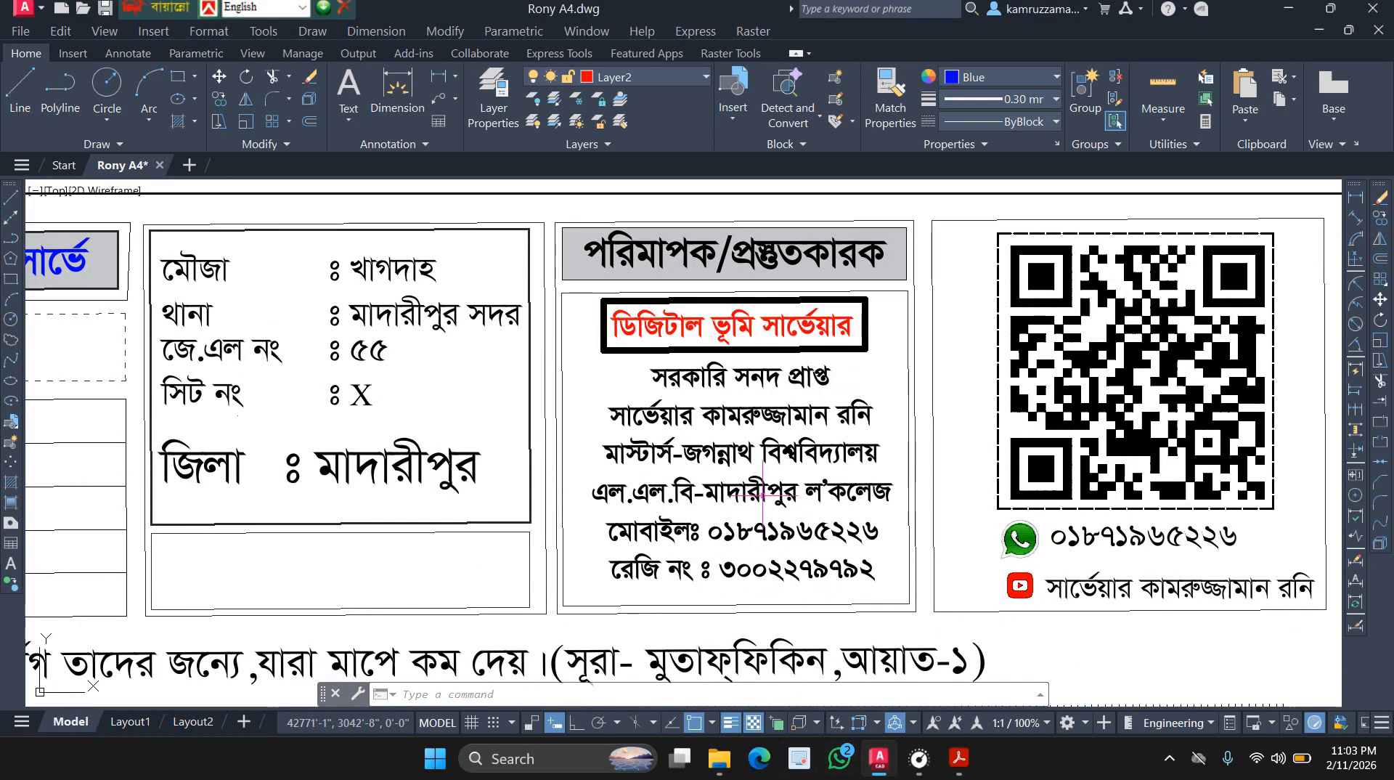
pyautogui.scroll(-10, 792, 416)
pyautogui.scroll(-4, 793, 416)
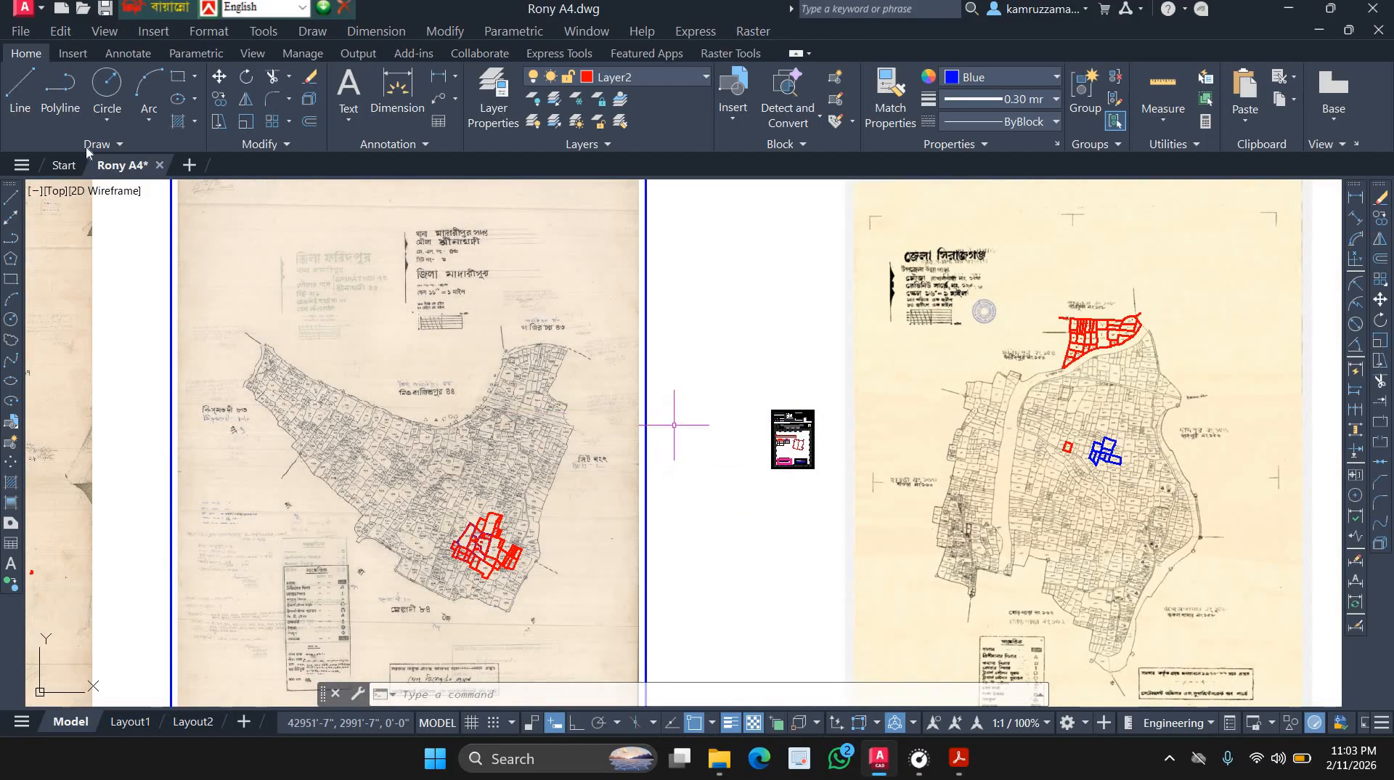
pyautogui.moveTo(533, 287); pyautogui.dragTo(893, 511, button='middle')
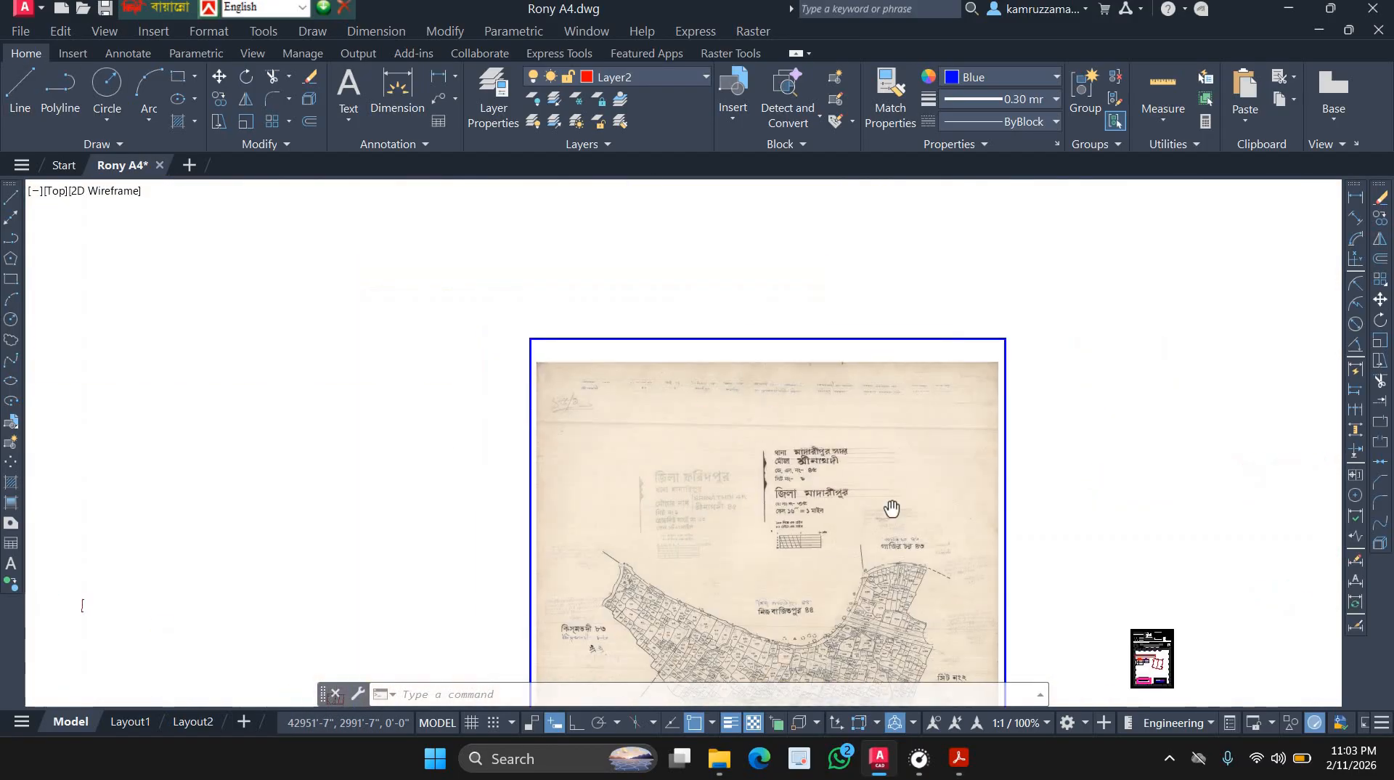
pyautogui.scroll(-5, 710, 377)
pyautogui.click(22, 89)
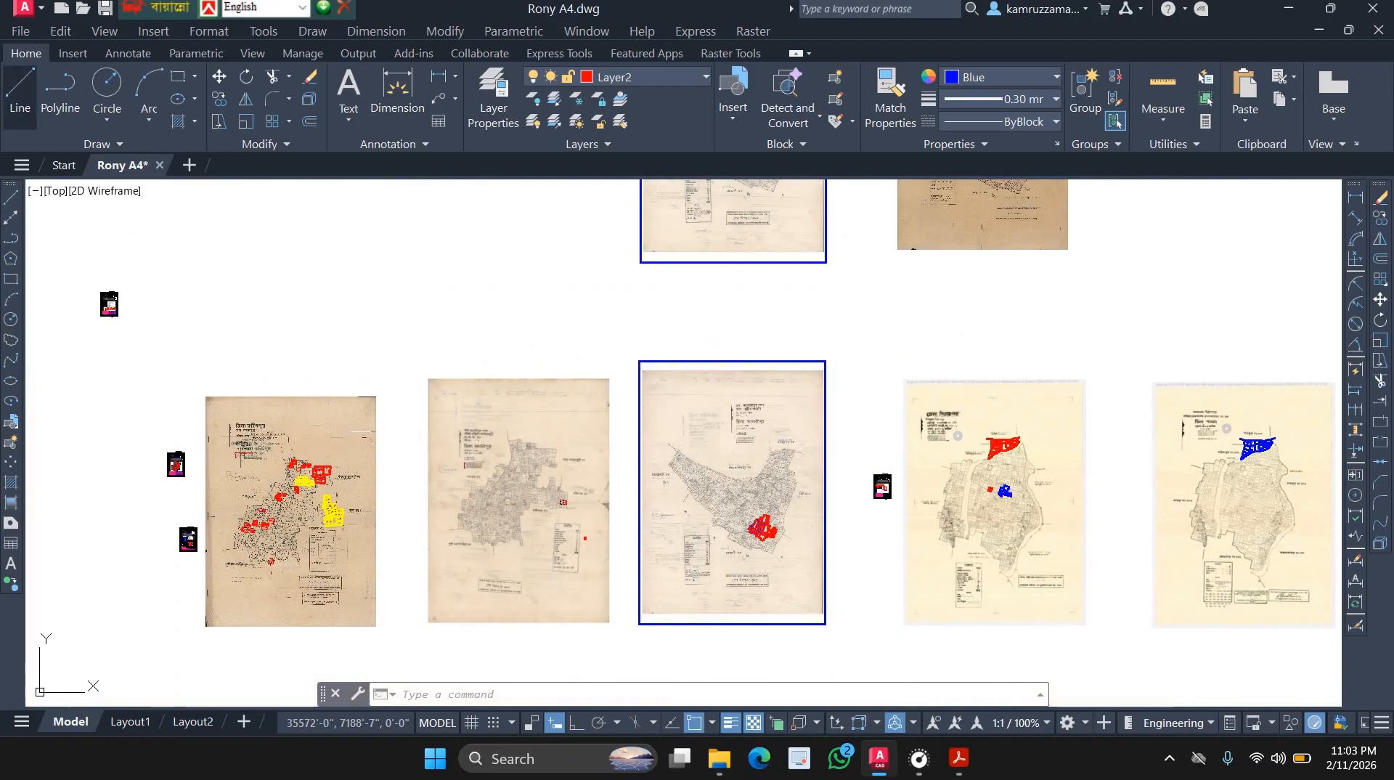
pyautogui.click(453, 294)
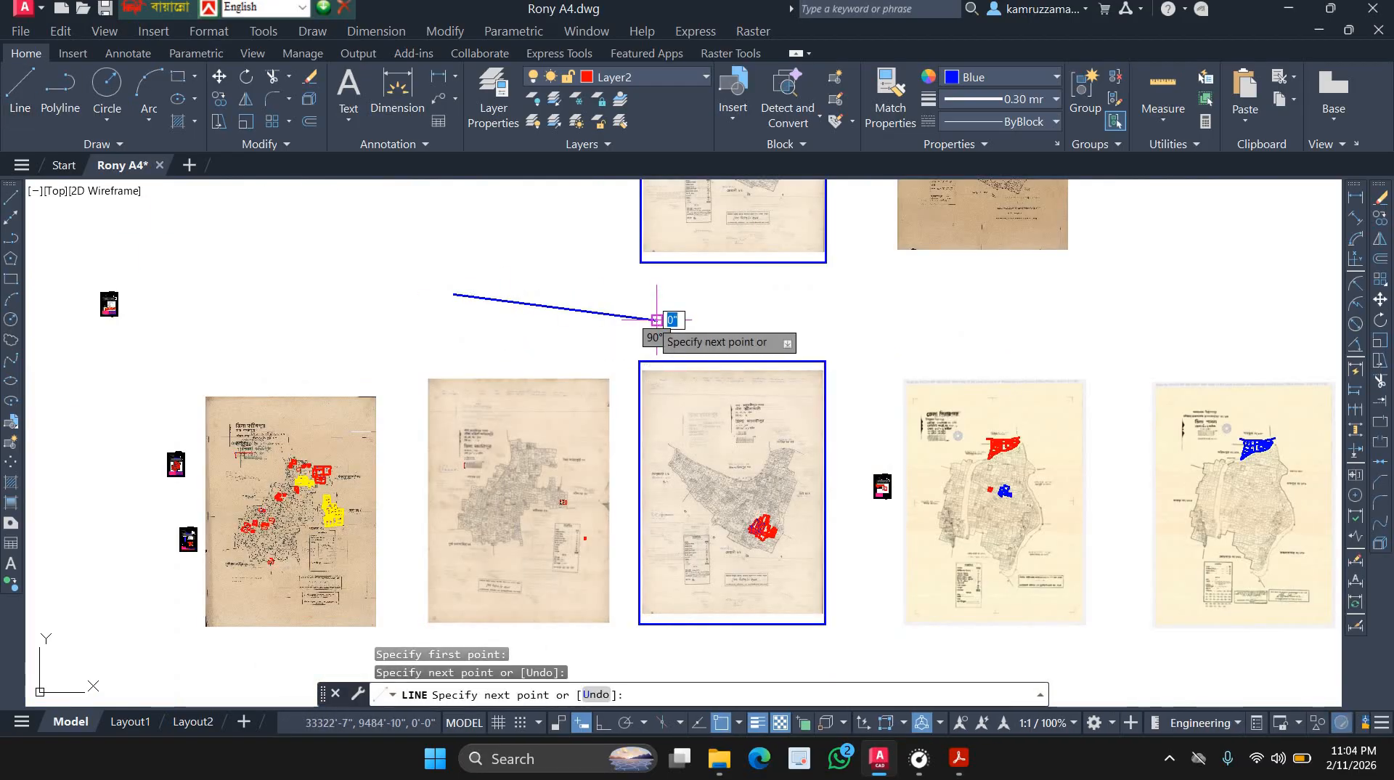
pyautogui.press('Escape')
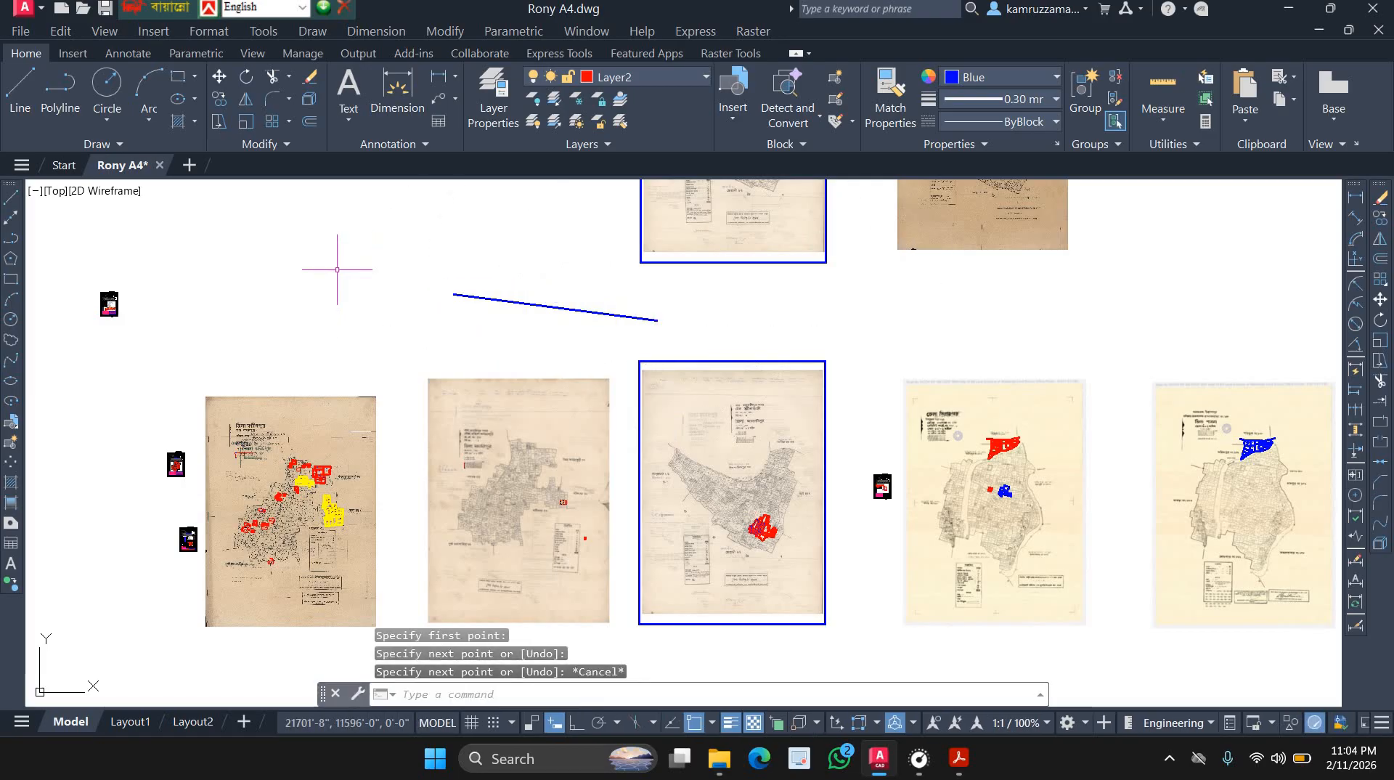
# Draw a four-sided outline with the Line command beside the single line, its upper edge about 5027' long at 10°.
pyautogui.write('l')
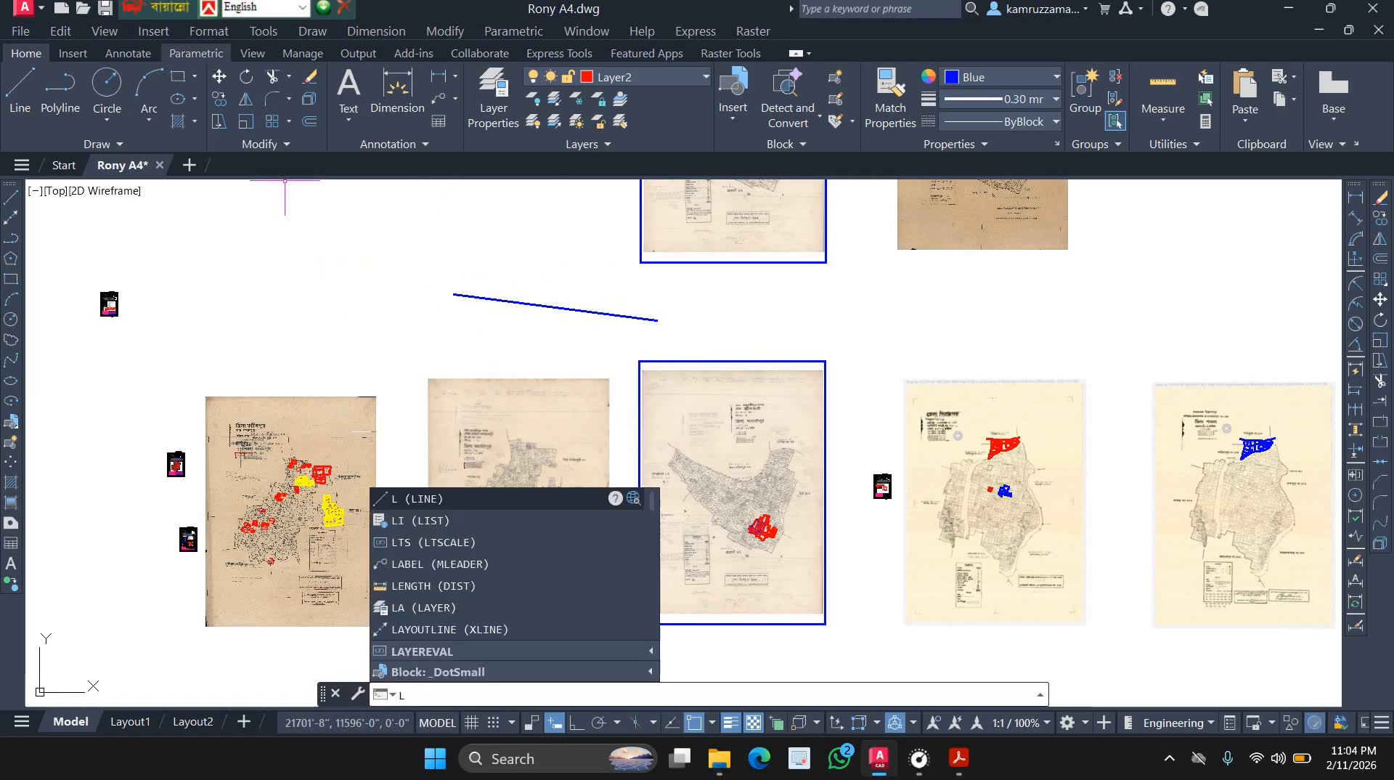
pyautogui.press('Return')
pyautogui.click(276, 265)
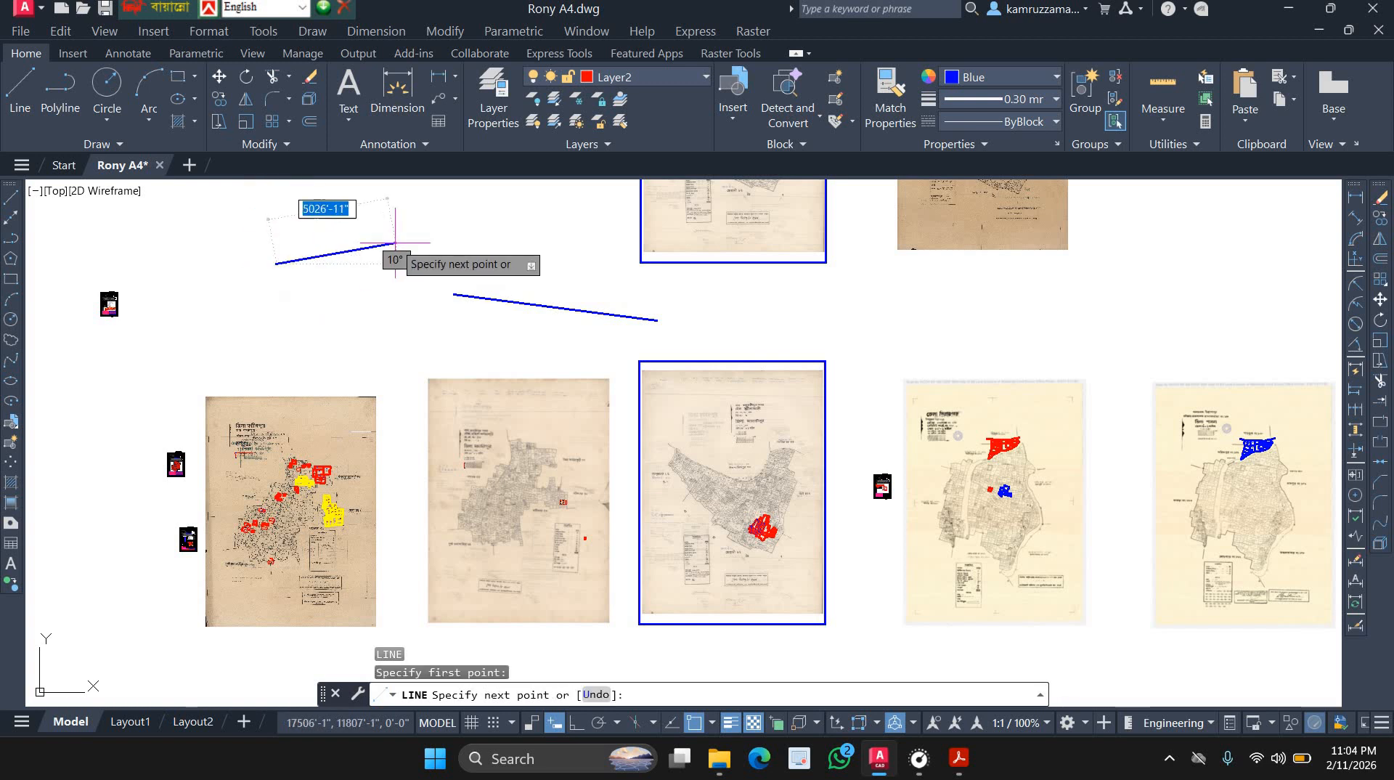
pyautogui.click(397, 242)
pyautogui.click(397, 335)
pyautogui.click(301, 318)
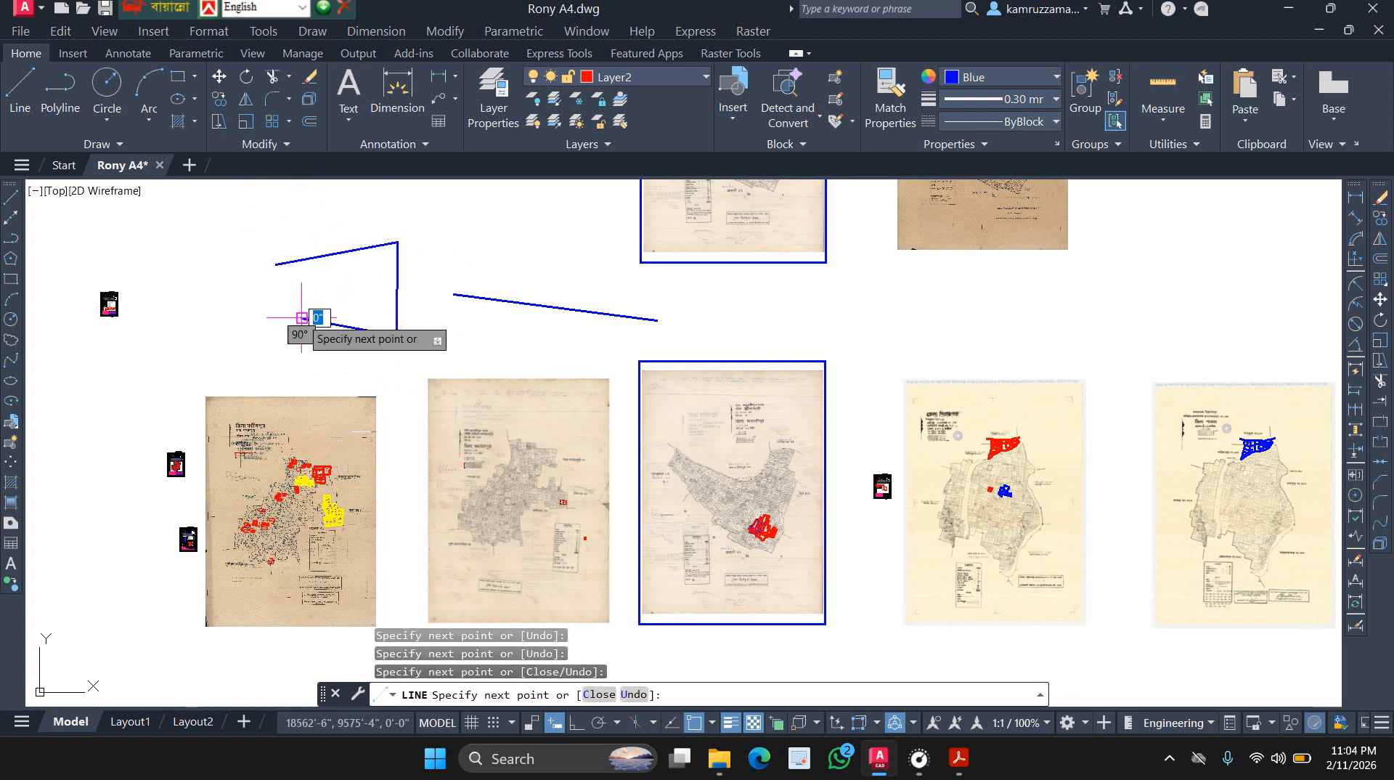
pyautogui.click(282, 264)
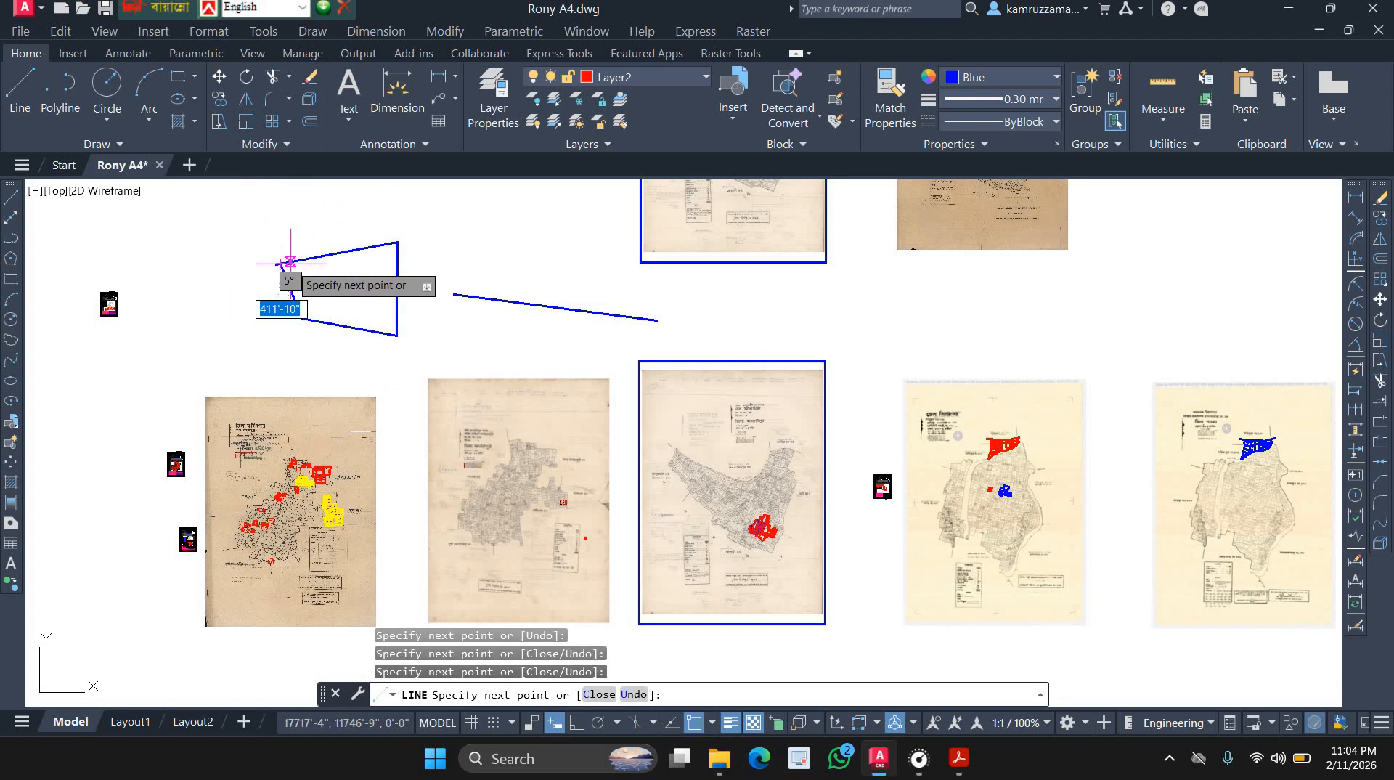
pyautogui.press('Escape')
# Draw a four-sided polyline in the empty area above the isolated map sheet, with its lower edge about 25405' and slanted side about 10250'.
pyautogui.scroll(-5, 351, 259)
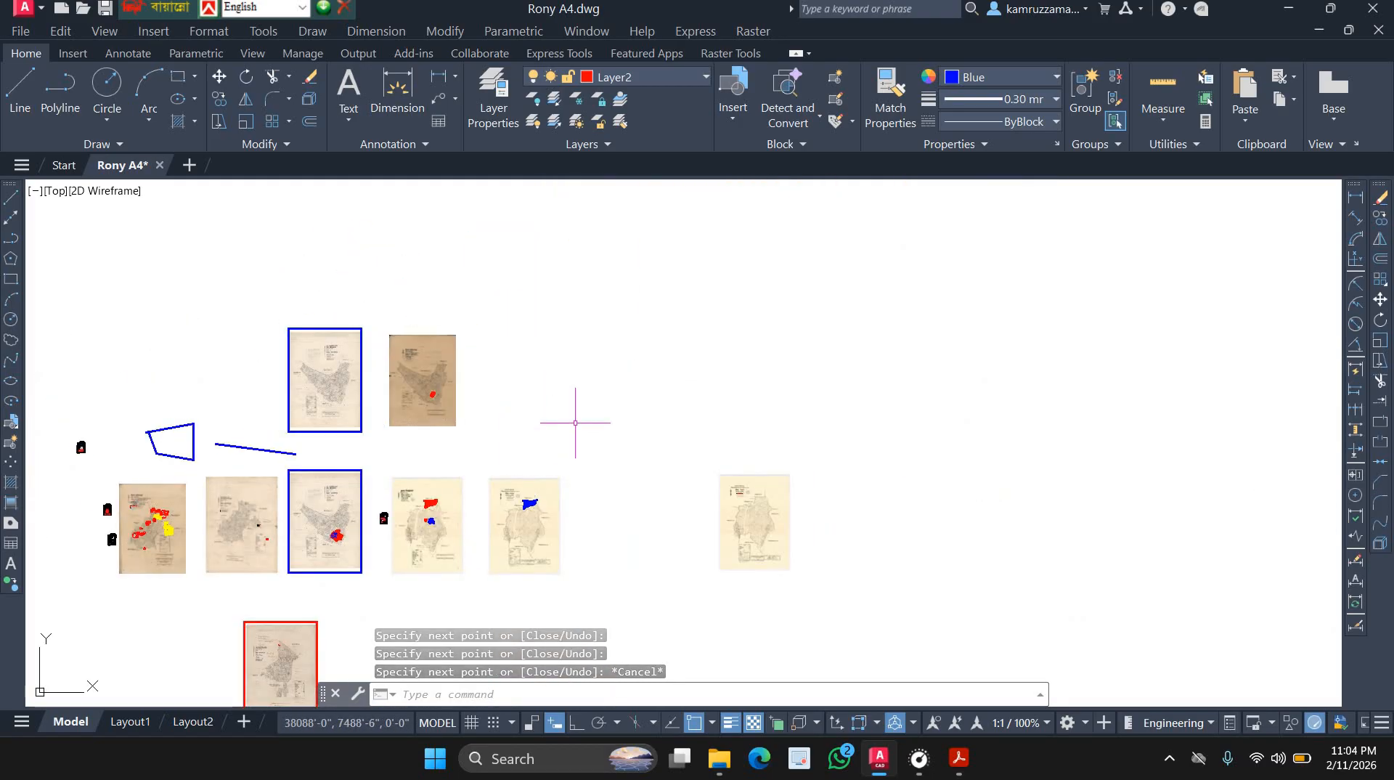
pyautogui.write('PL')
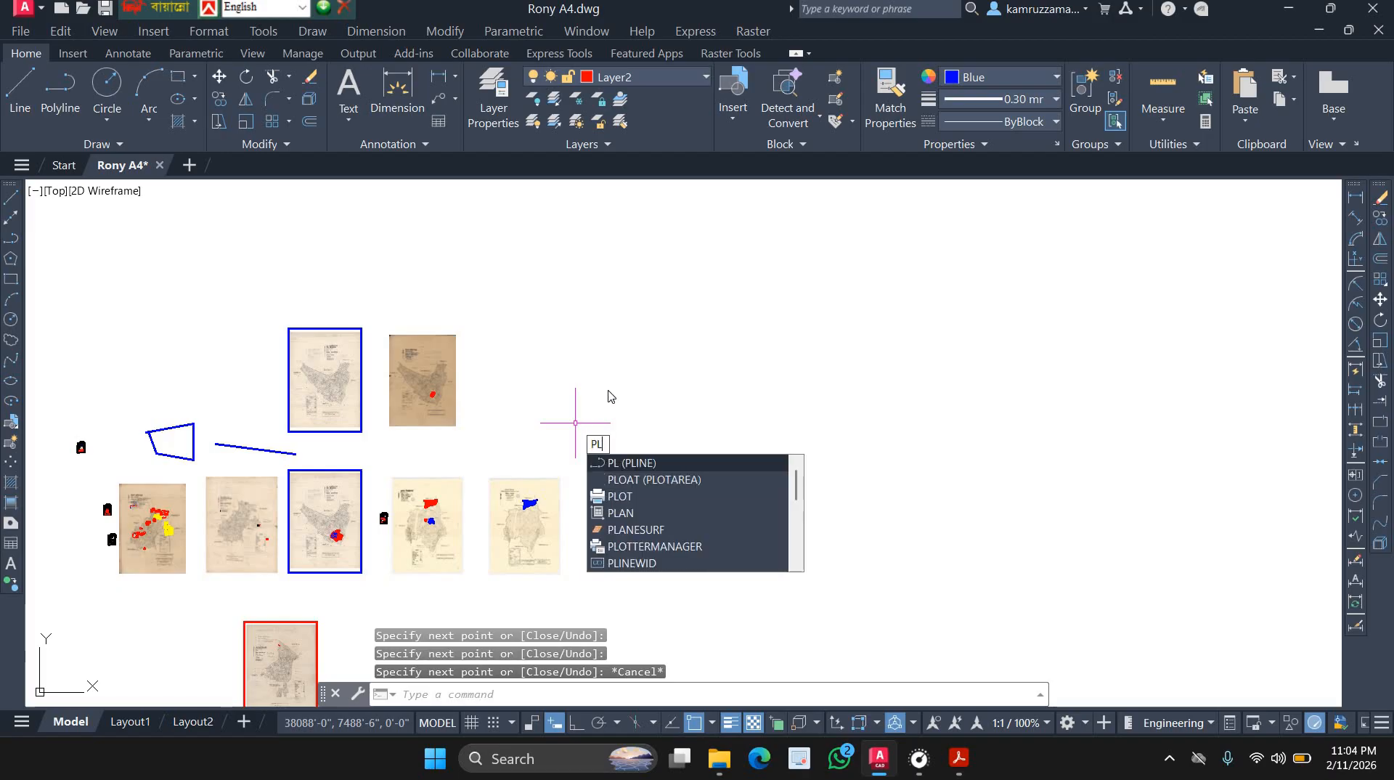
pyautogui.press('Return')
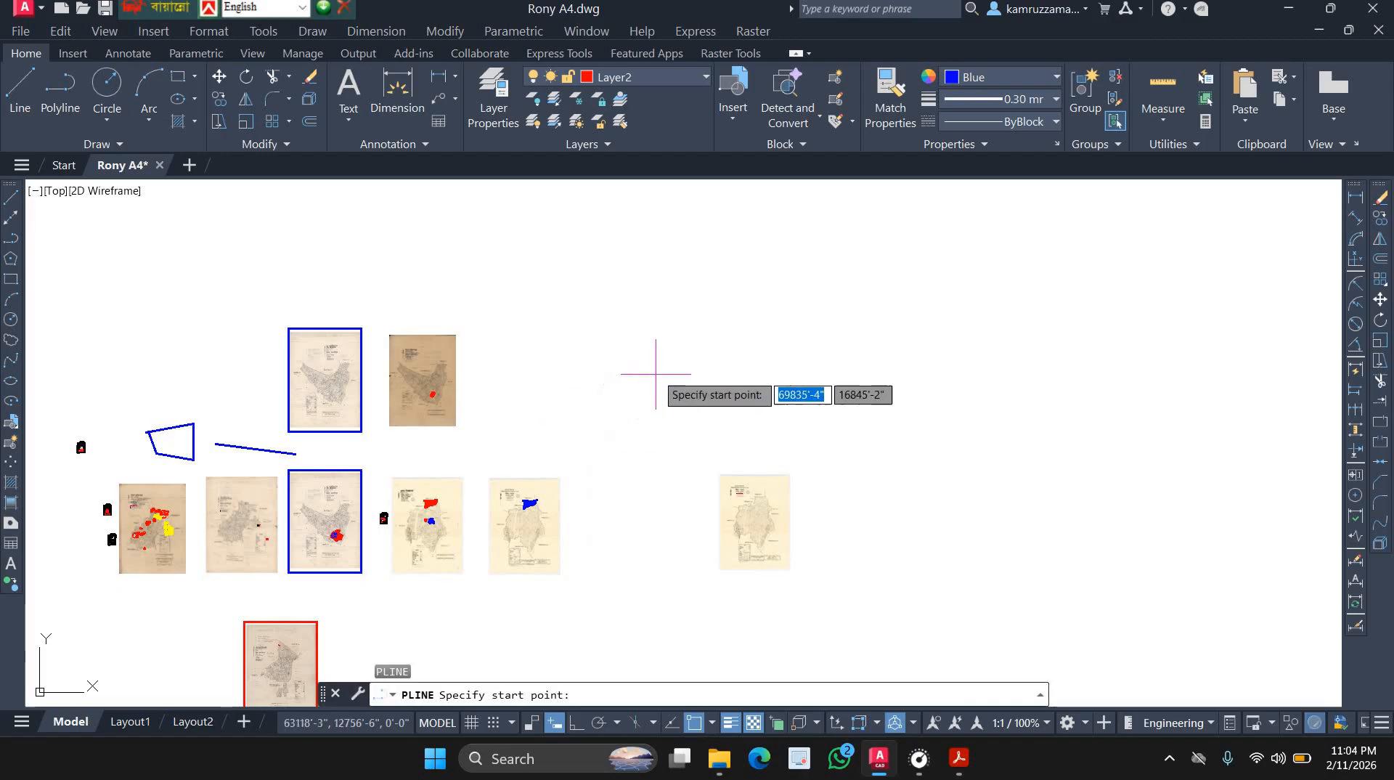
pyautogui.click(670, 355)
pyautogui.click(901, 367)
pyautogui.click(880, 450)
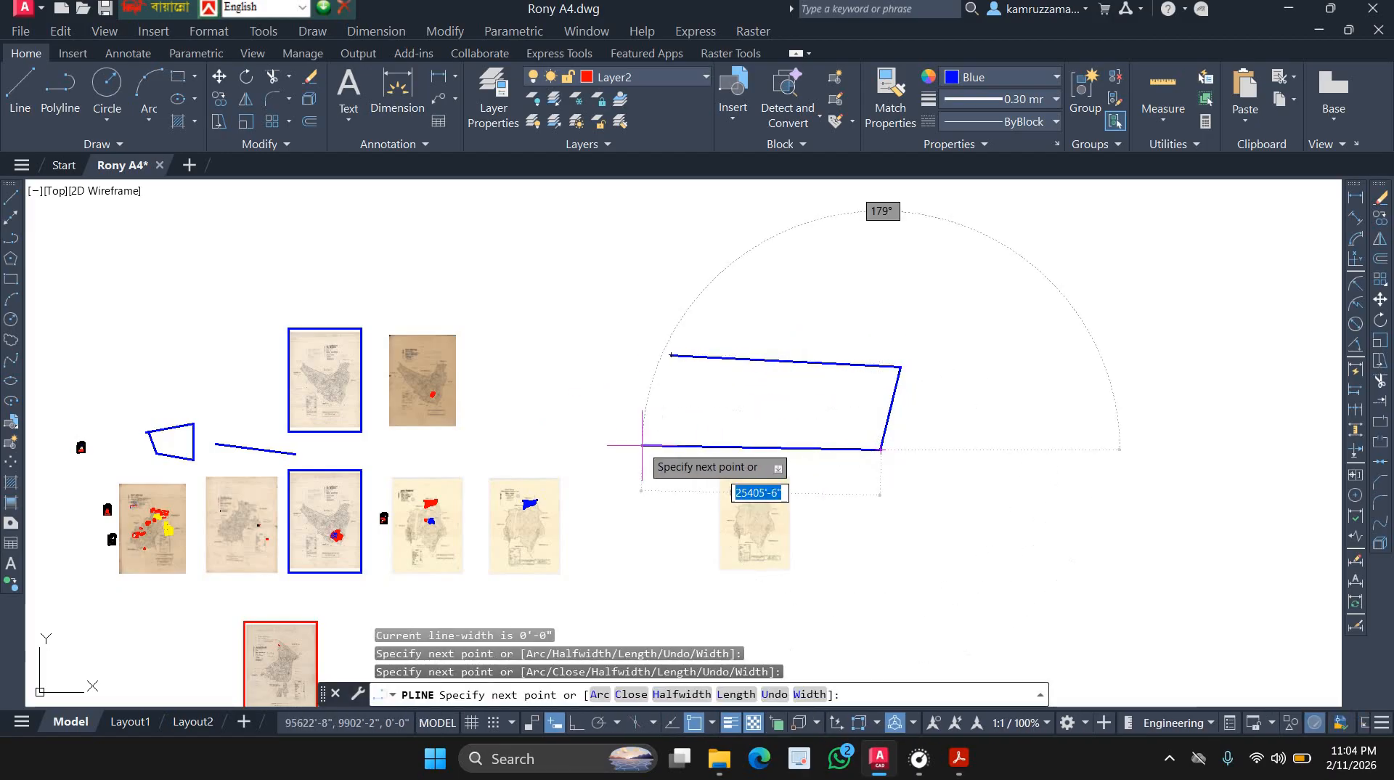
pyautogui.click(643, 445)
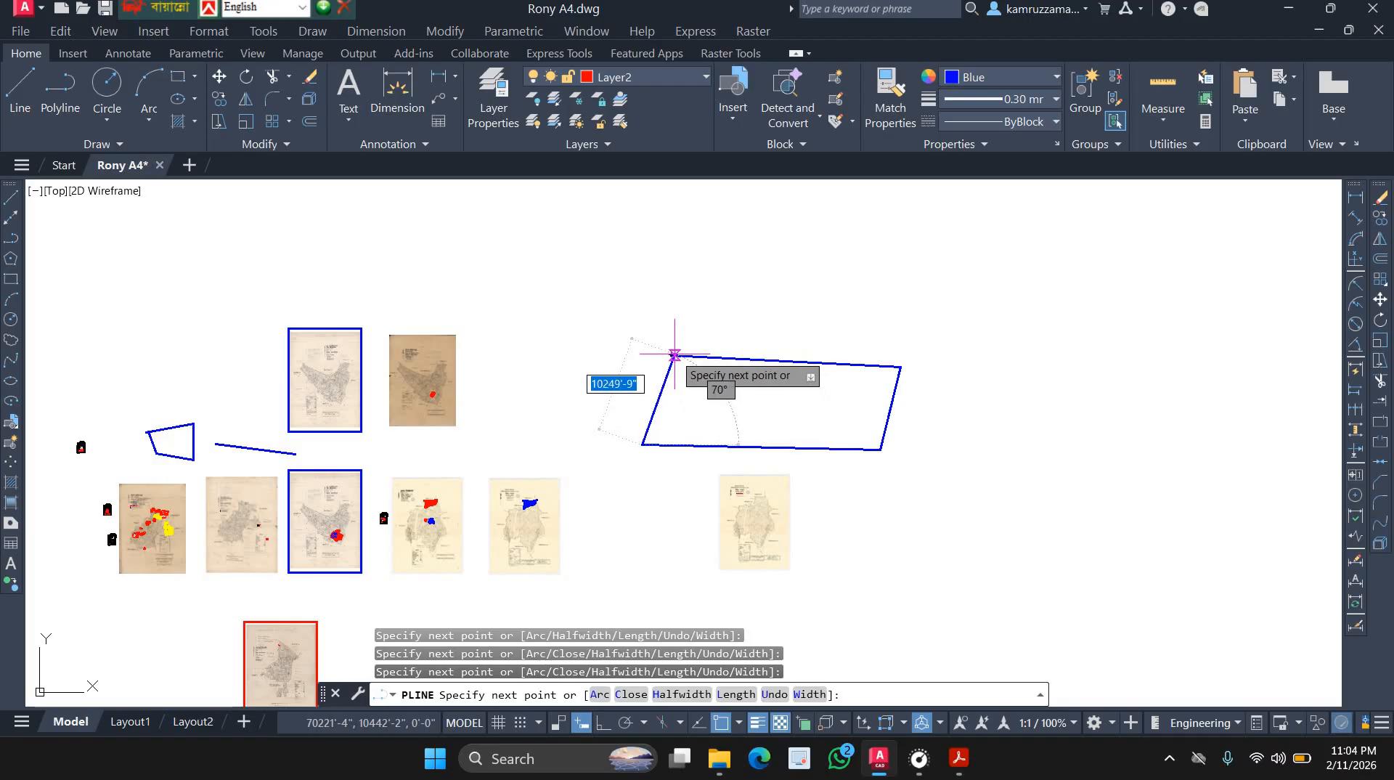
pyautogui.click(671, 355)
pyautogui.press('Return')
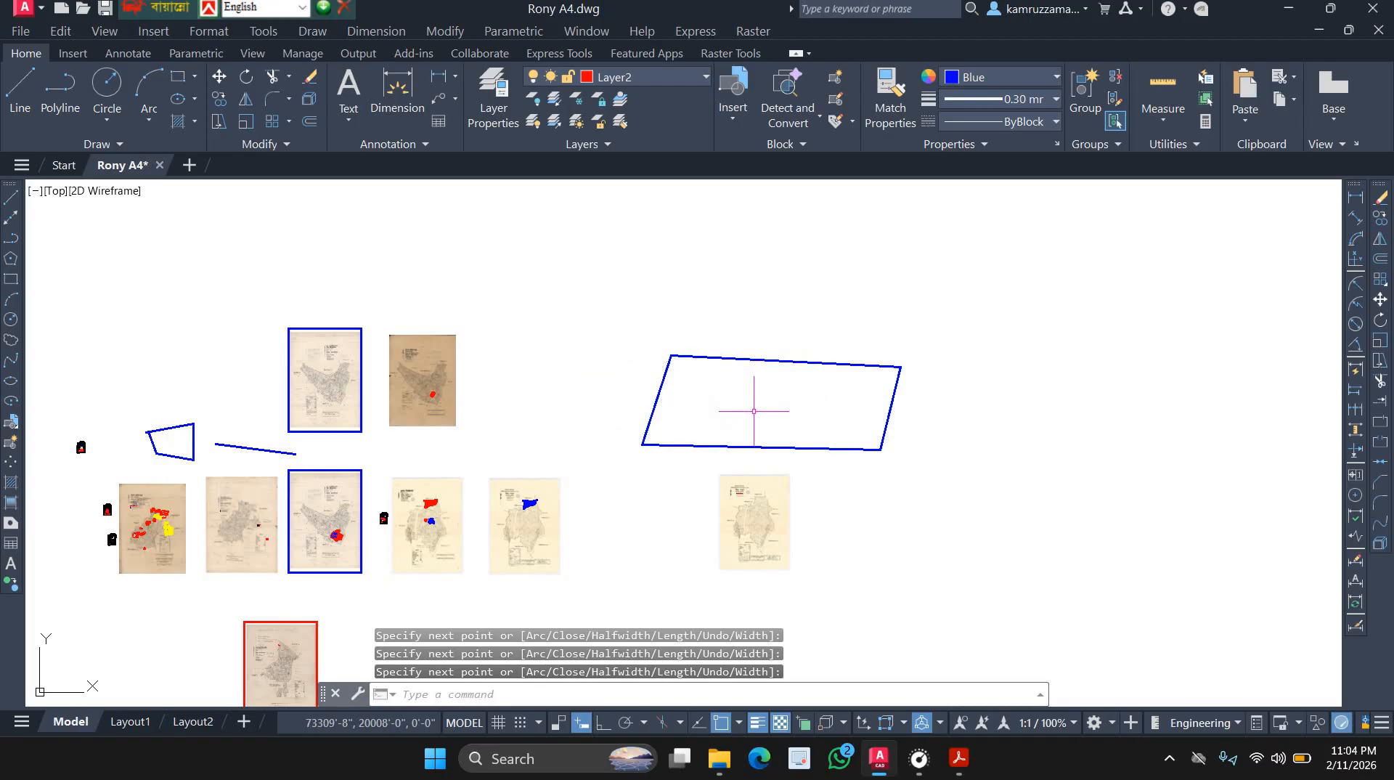
# Draw a wide rectangle in the empty area just above the four-sided polyline.
pyautogui.click(10, 278)
pyautogui.click(576, 262)
pyautogui.click(811, 322)
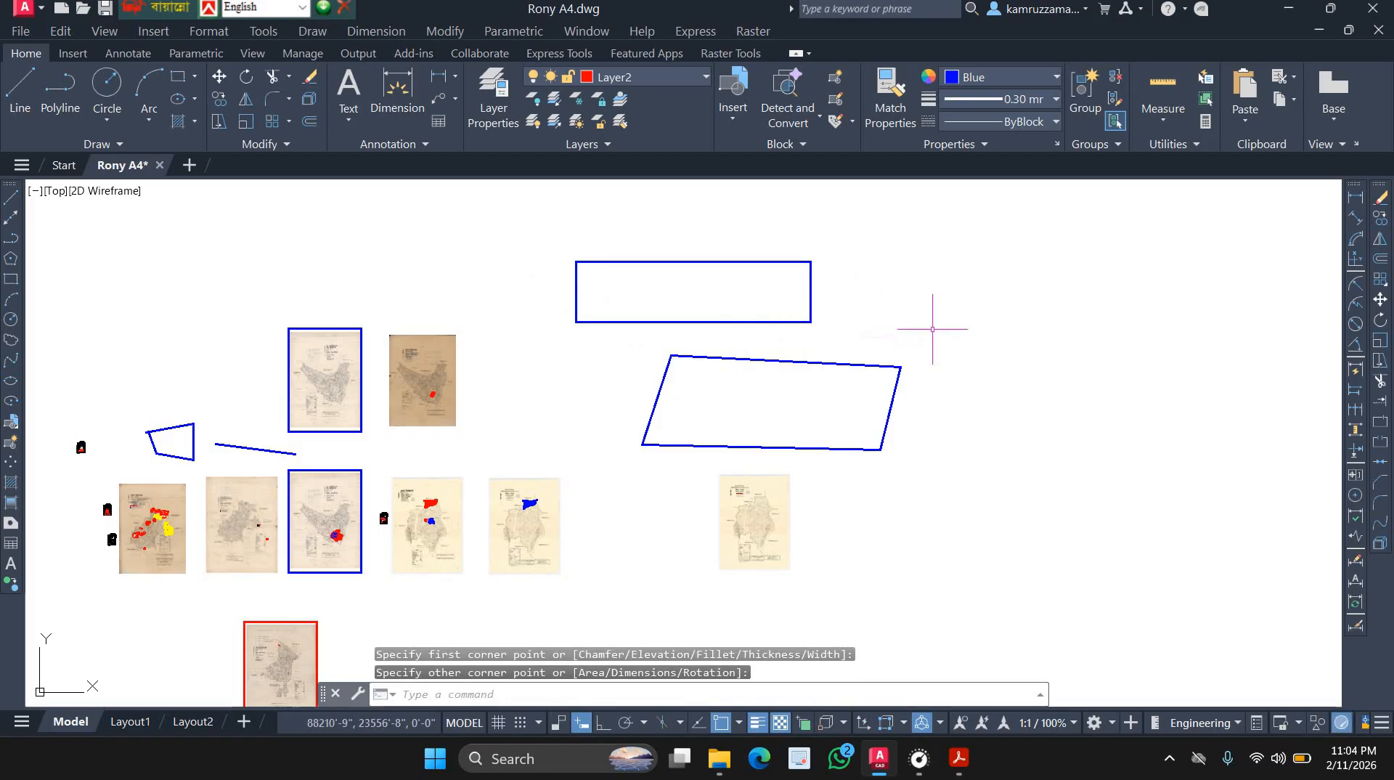
# Draw a large, nearly square rectangle in the empty area to the right of the wide rectangle and the four-sided polyline.
pyautogui.write('REC')
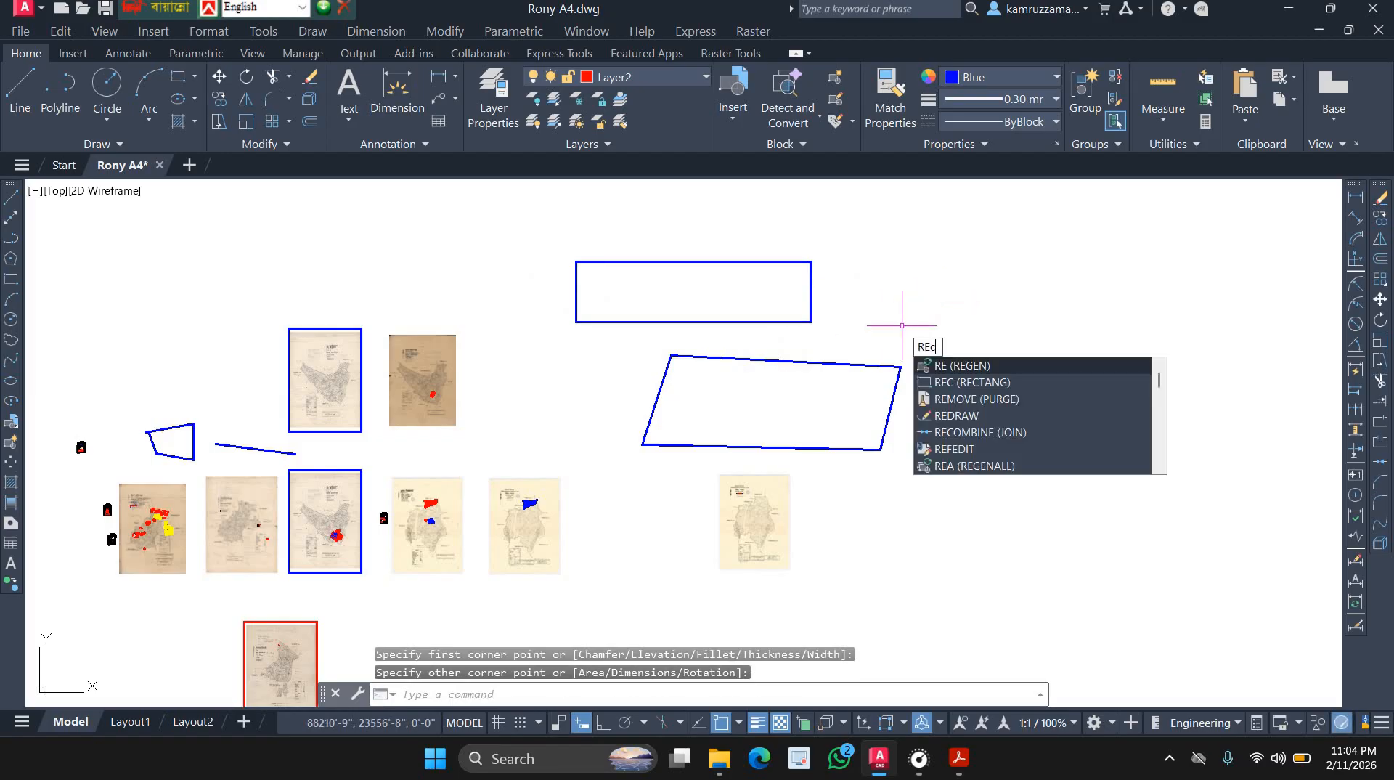
pyautogui.press('Return')
pyautogui.click(963, 279)
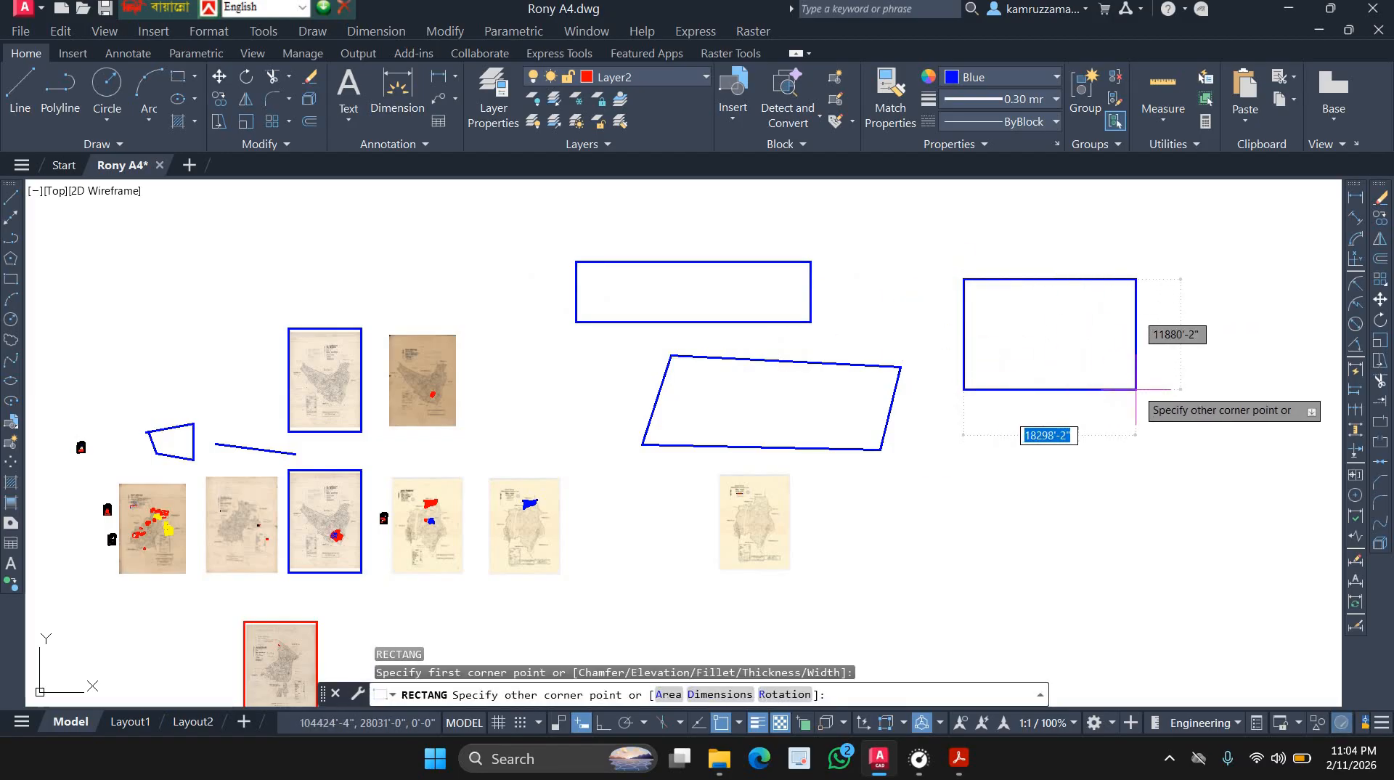
pyautogui.click(1133, 449)
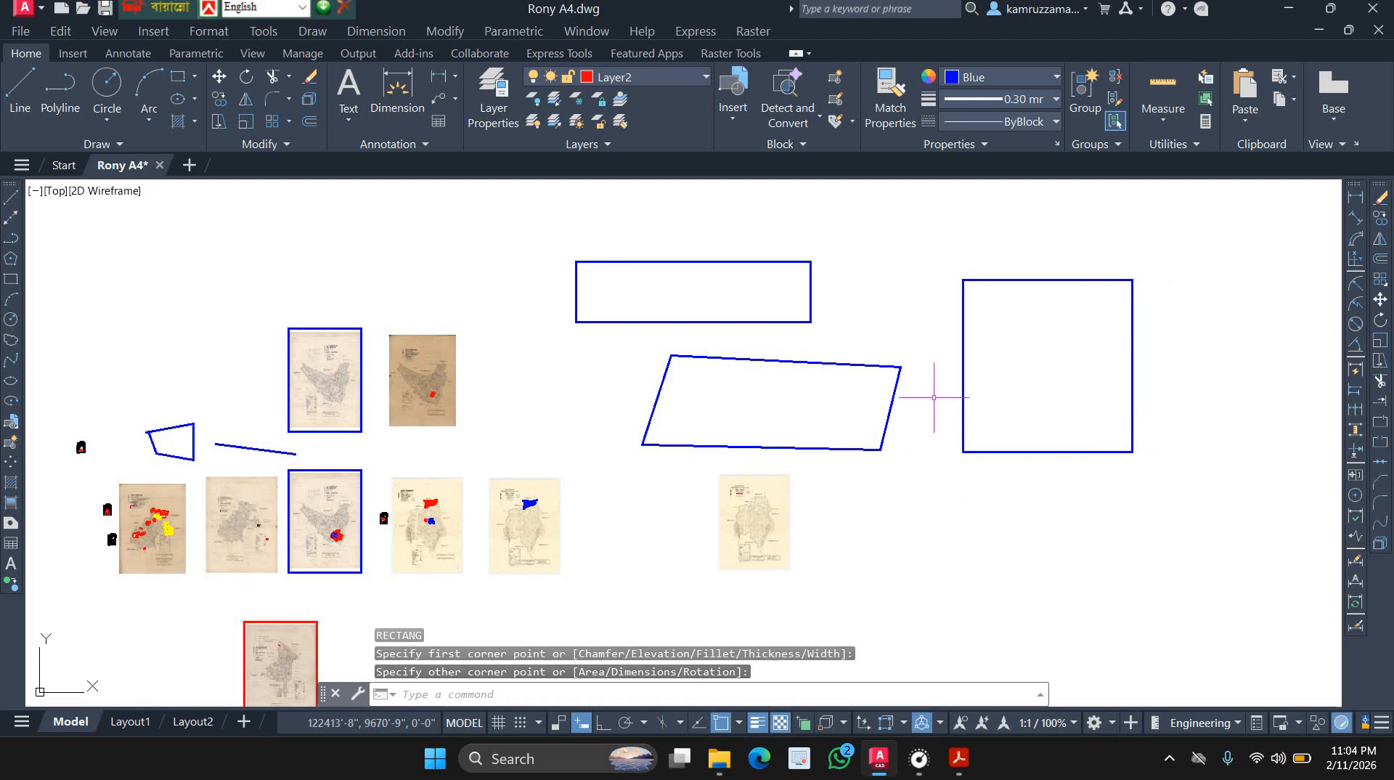
# Draw a circle in the empty space below the nearly square rectangle, slightly smaller across than the rectangle.
pyautogui.write('c')
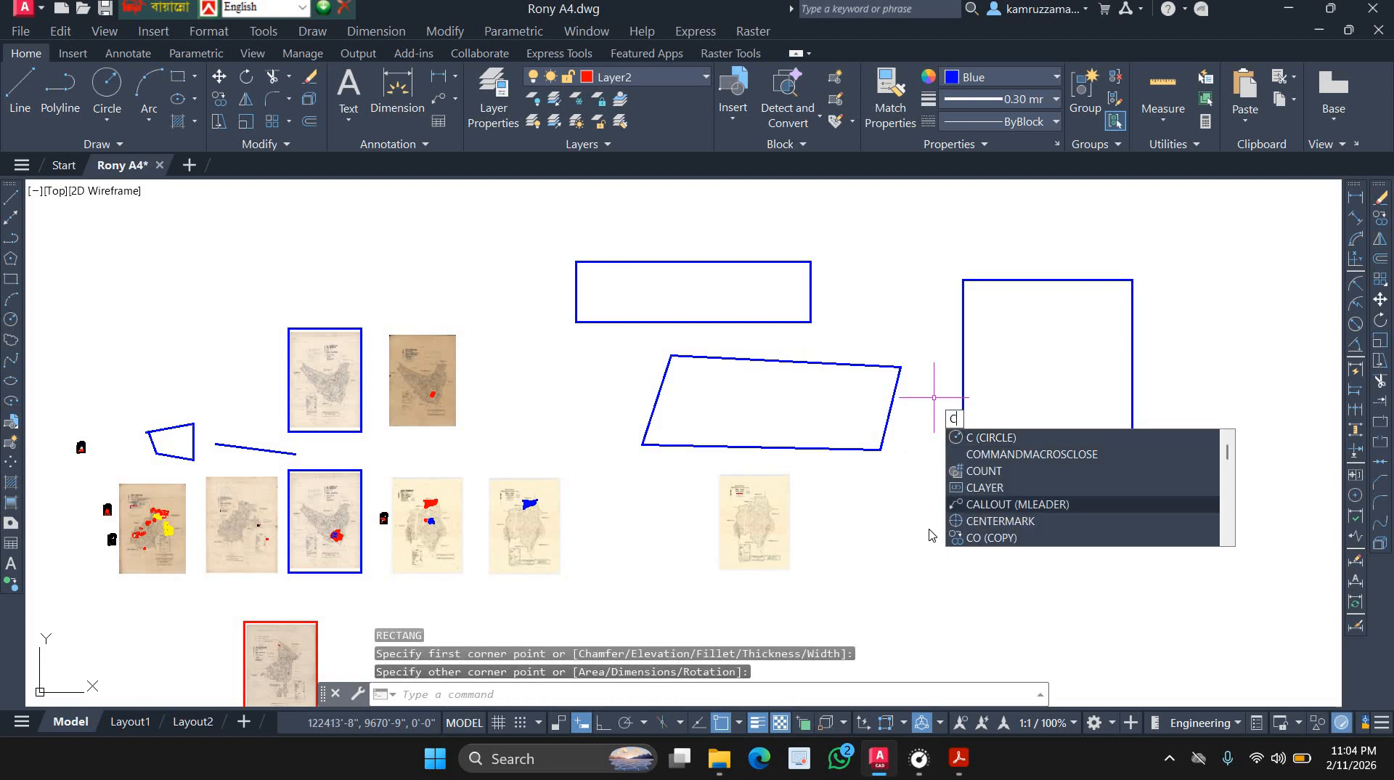
pyautogui.press('Return')
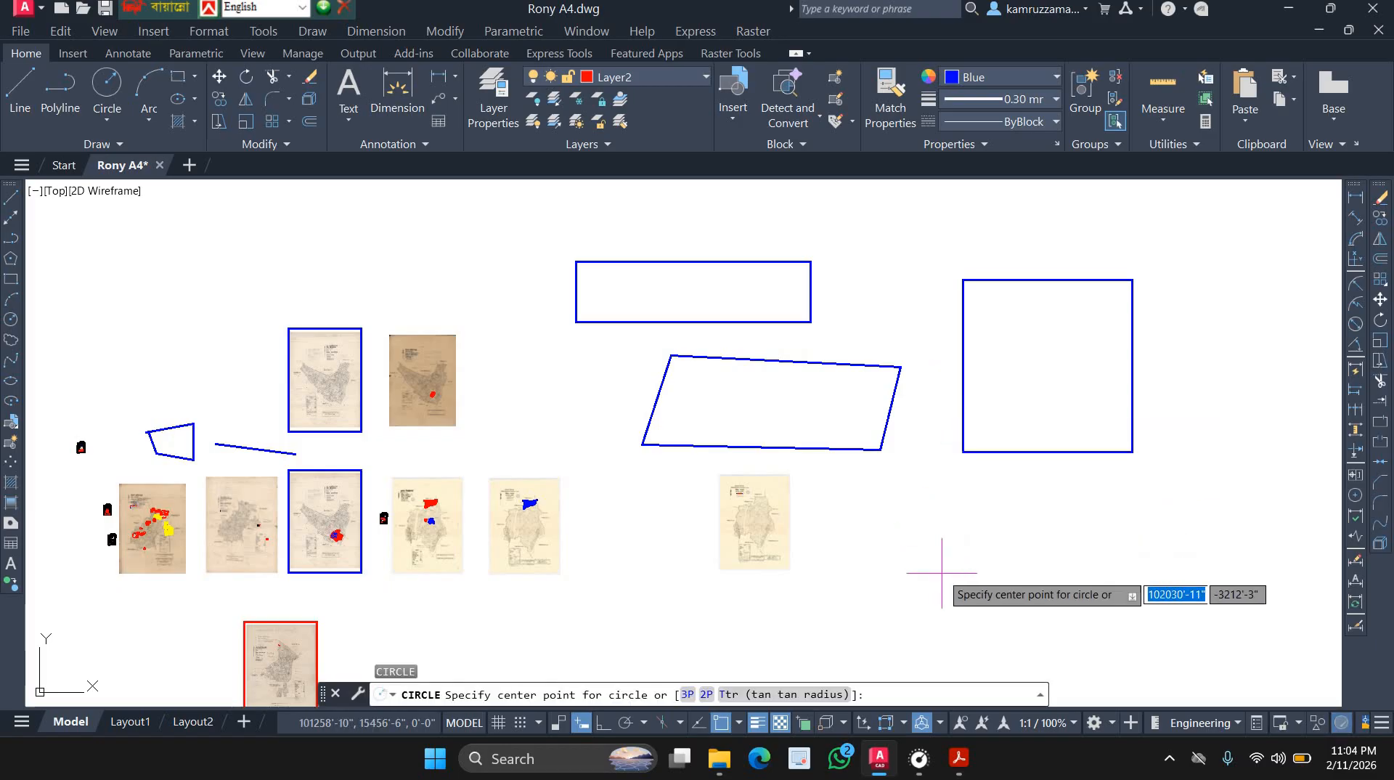
pyautogui.click(945, 568)
pyautogui.click(1015, 574)
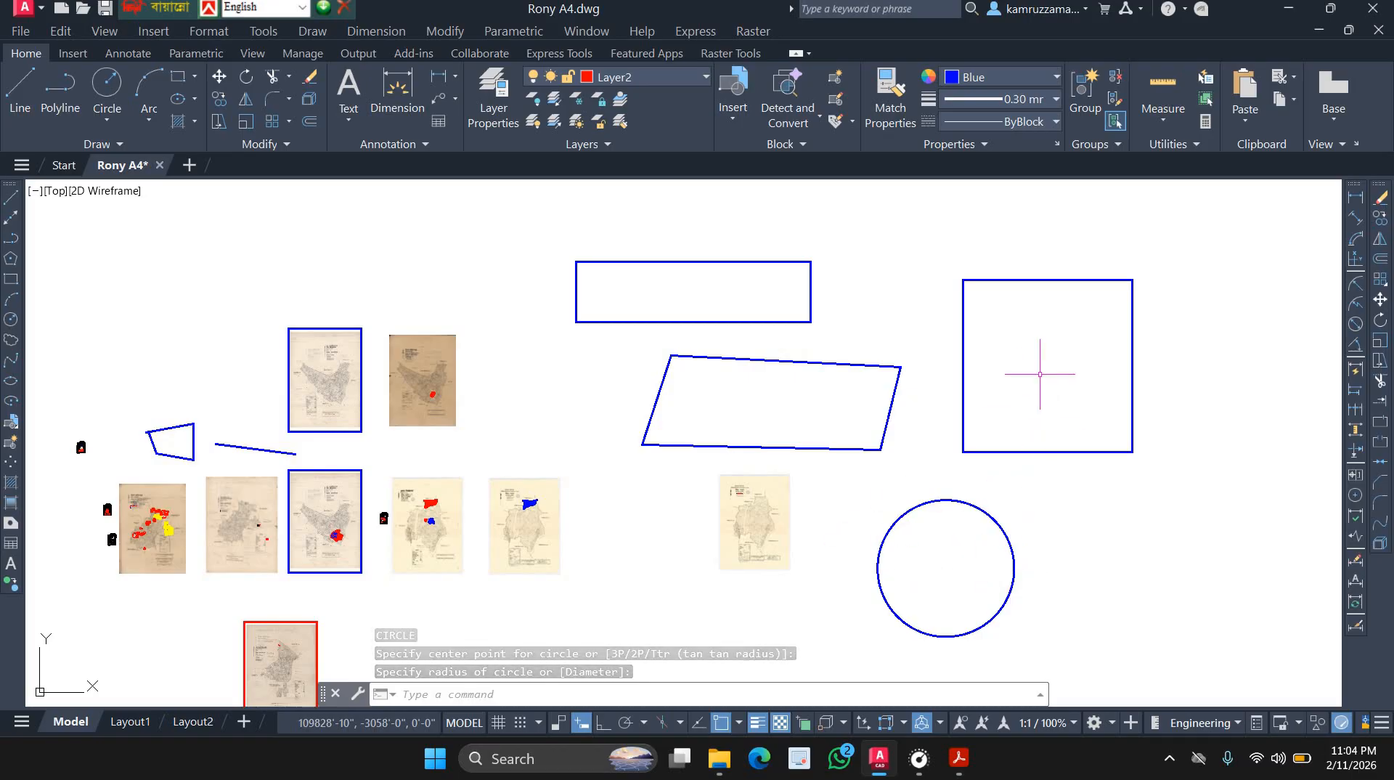
# Hatch the nearly square rectangle, the circle, the four-sided polyline and the wide rectangle with the grey 147,149,152 fill.
pyautogui.write('H')
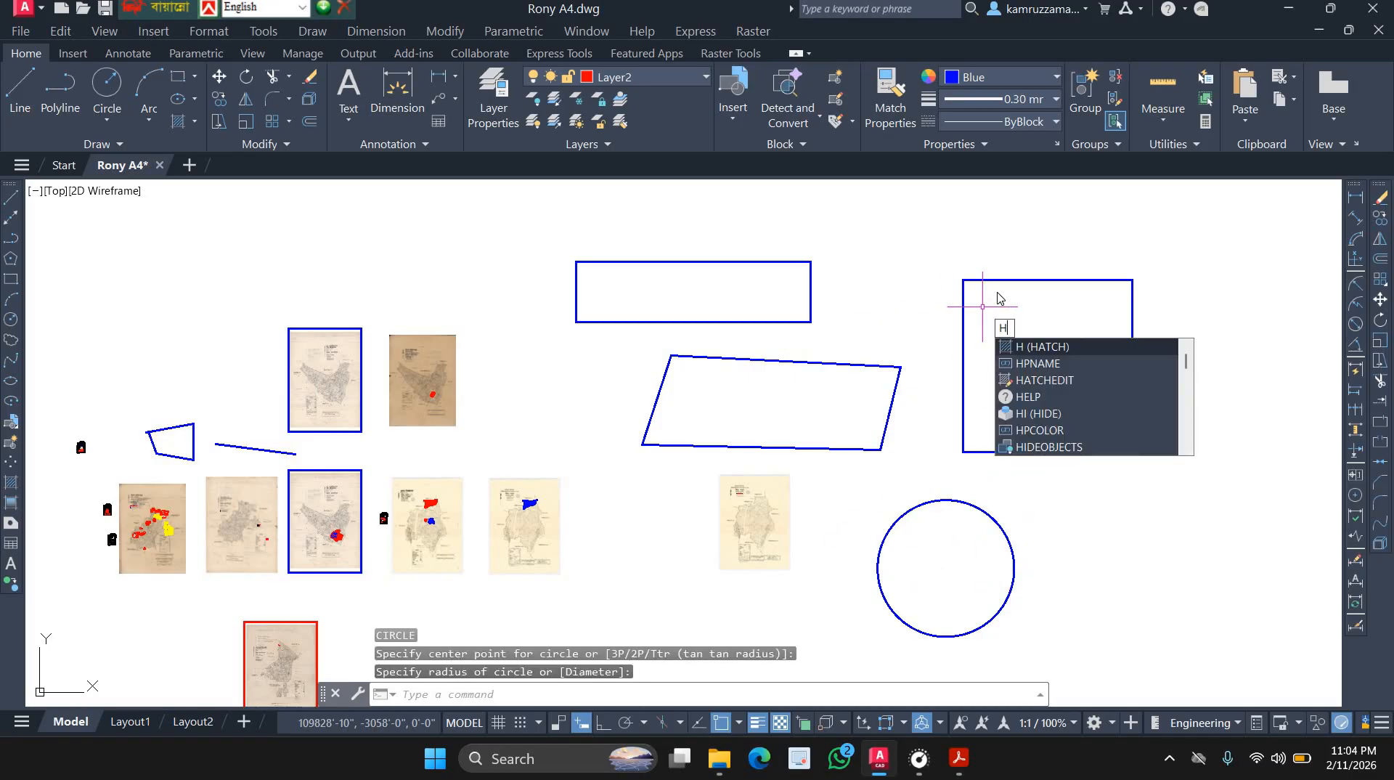
pyautogui.press('Escape')
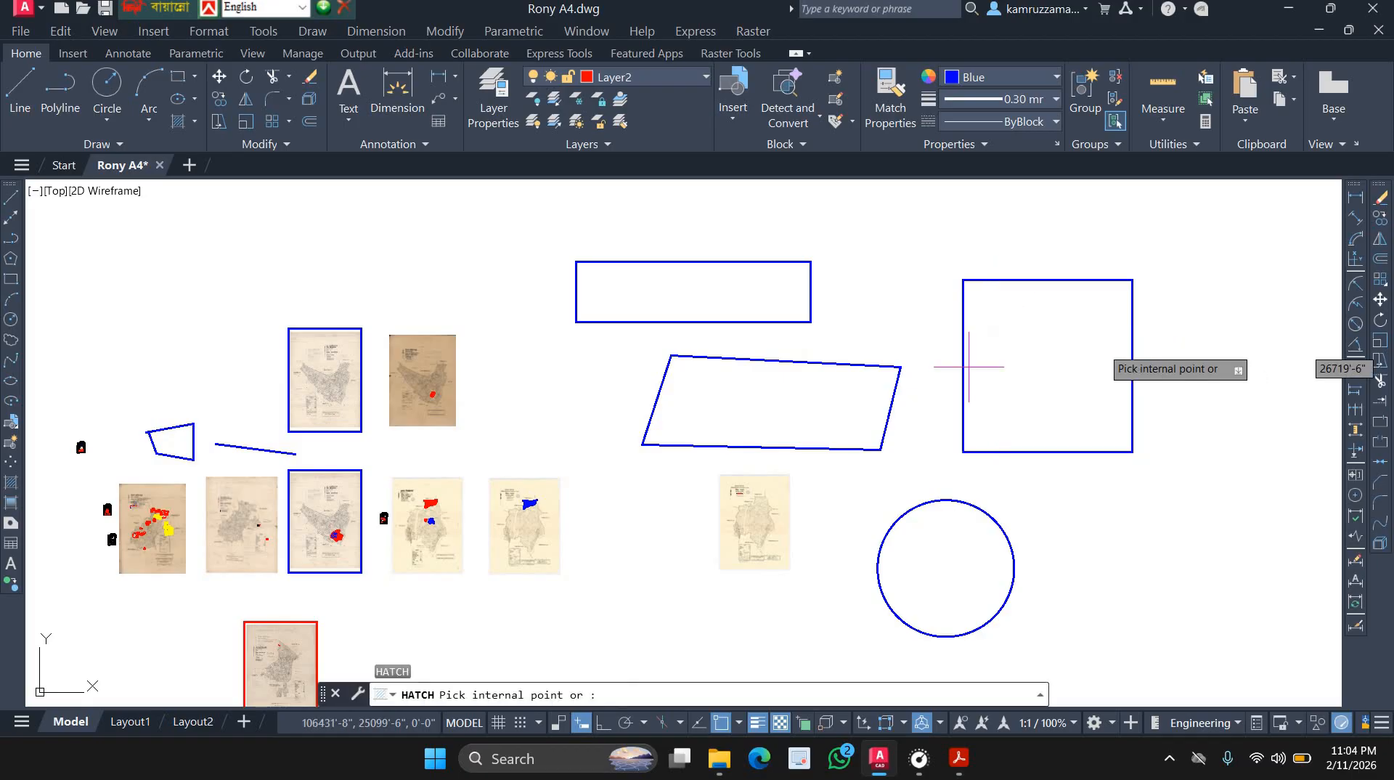
pyautogui.click(1067, 310)
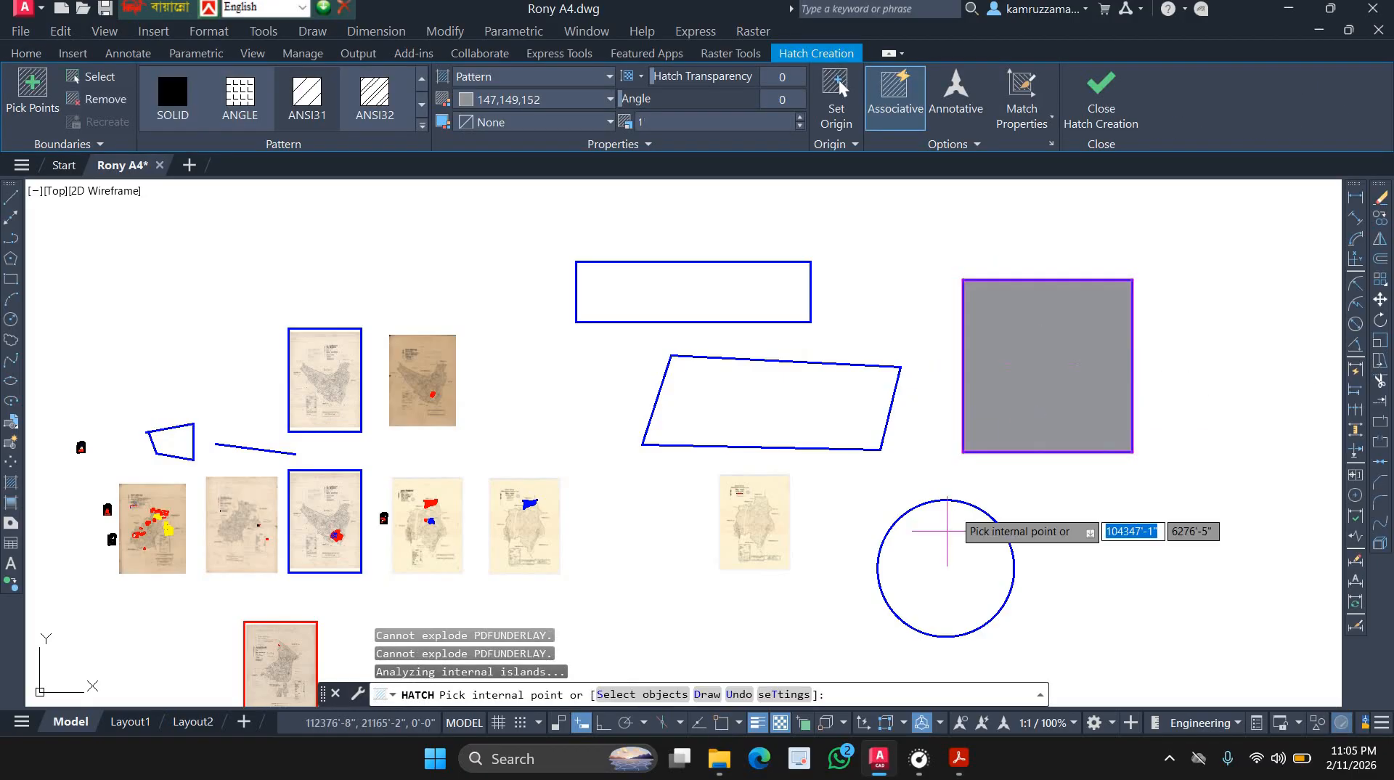
pyautogui.click(946, 555)
pyautogui.click(844, 413)
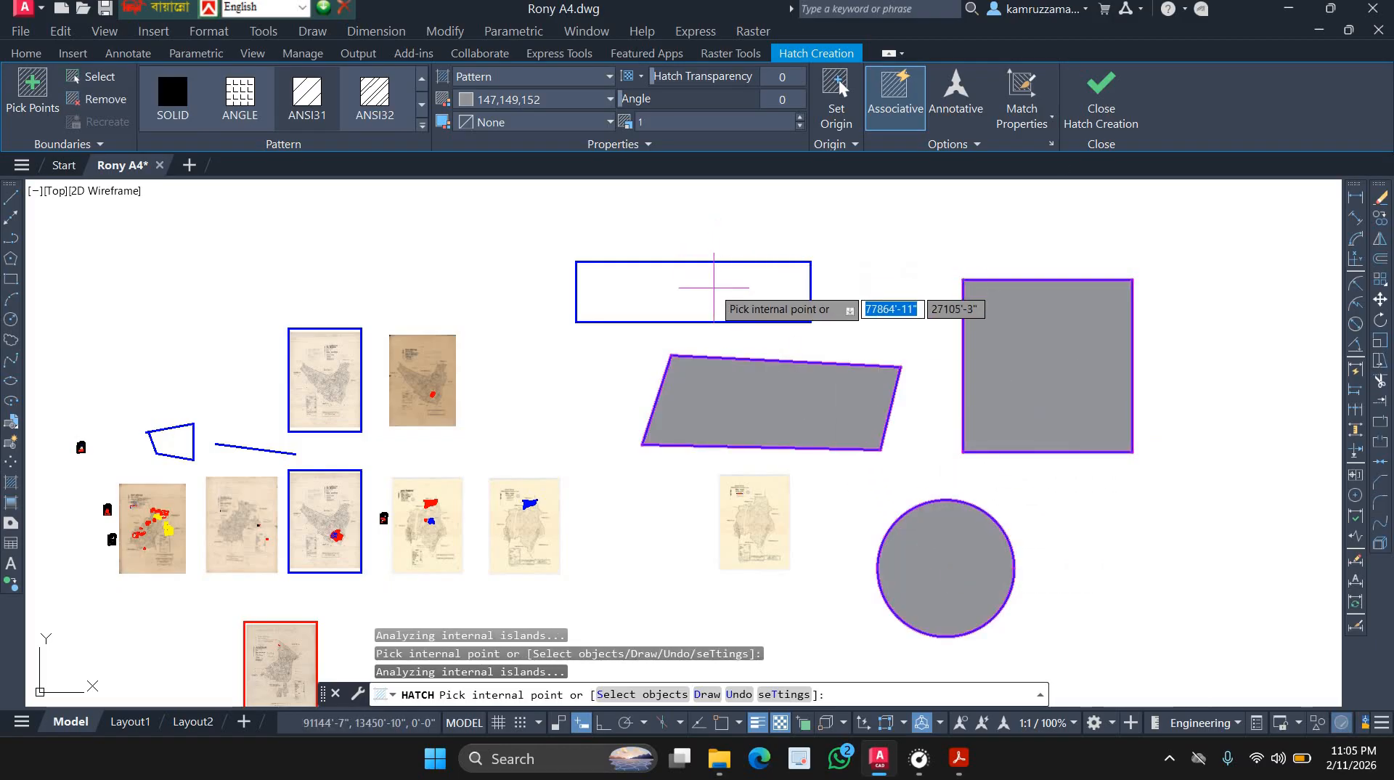
pyautogui.click(716, 287)
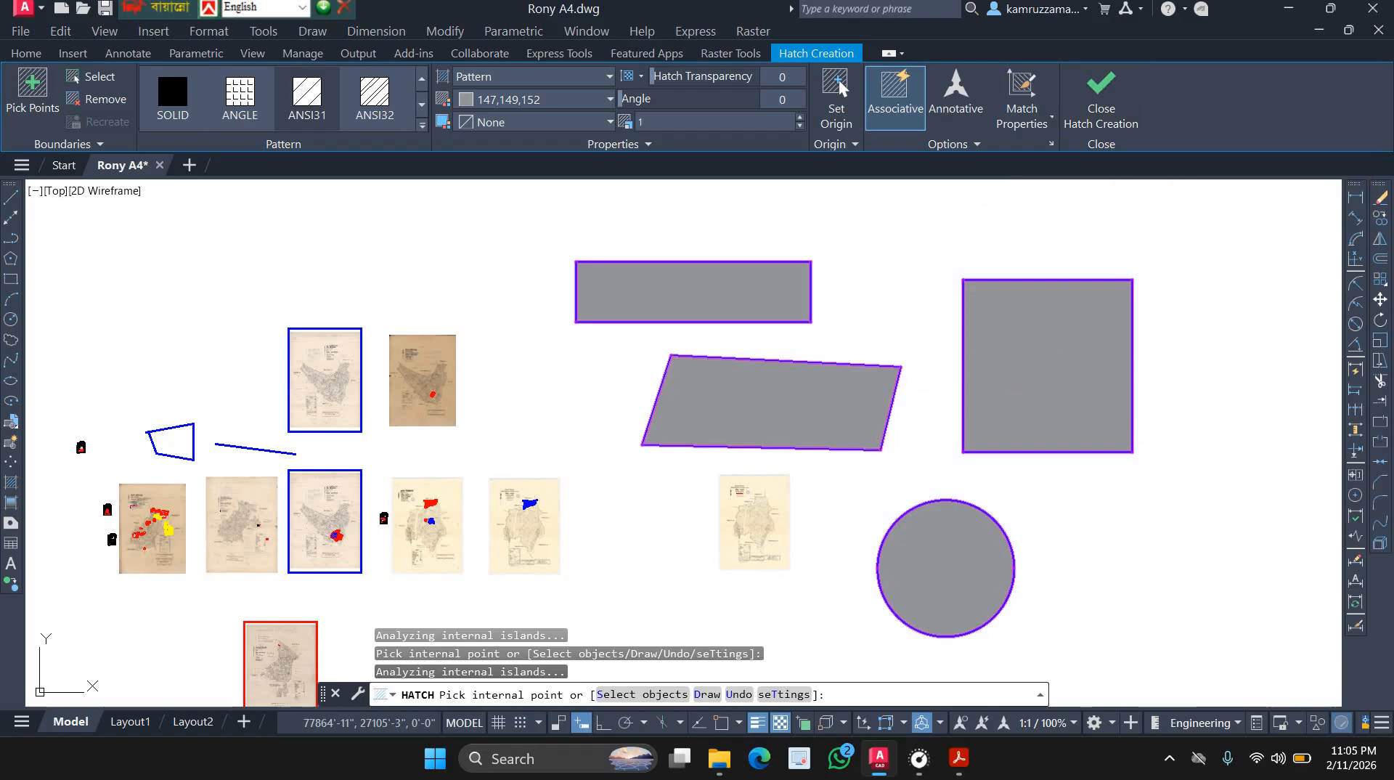
pyautogui.press('Return')
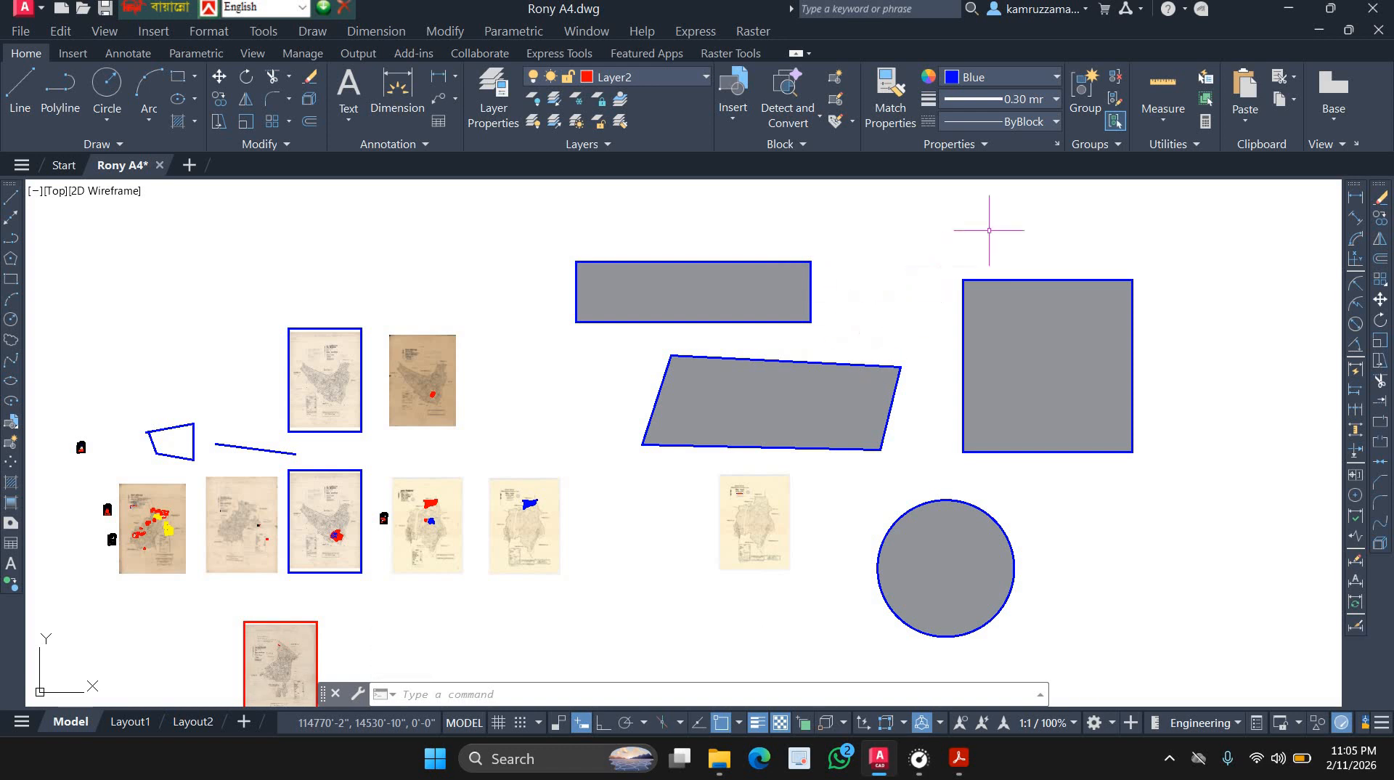
# Move the nearly square rectangle with its hatch down and to the right, so it sits beside the circle.
pyautogui.click(949, 226)
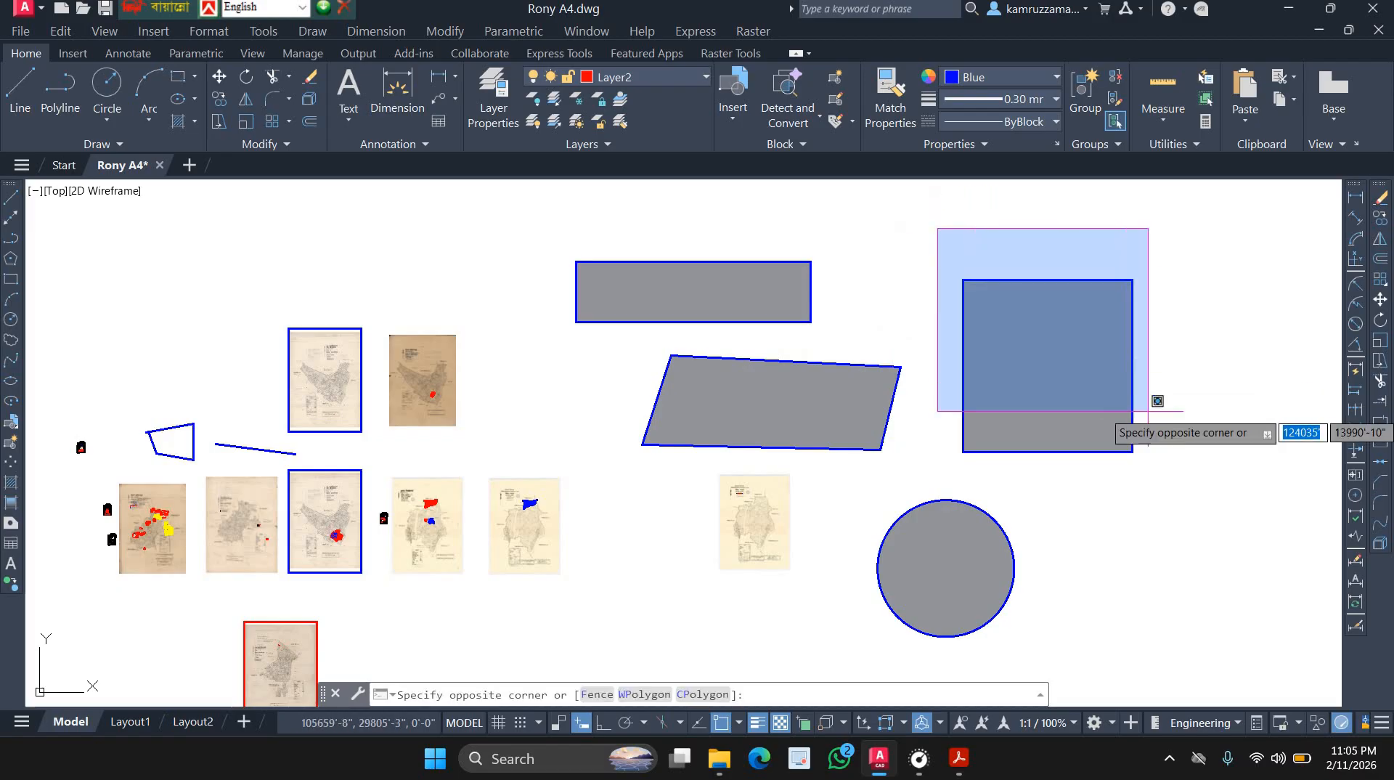
pyautogui.click(1189, 479)
pyautogui.write('m')
pyautogui.press('Return')
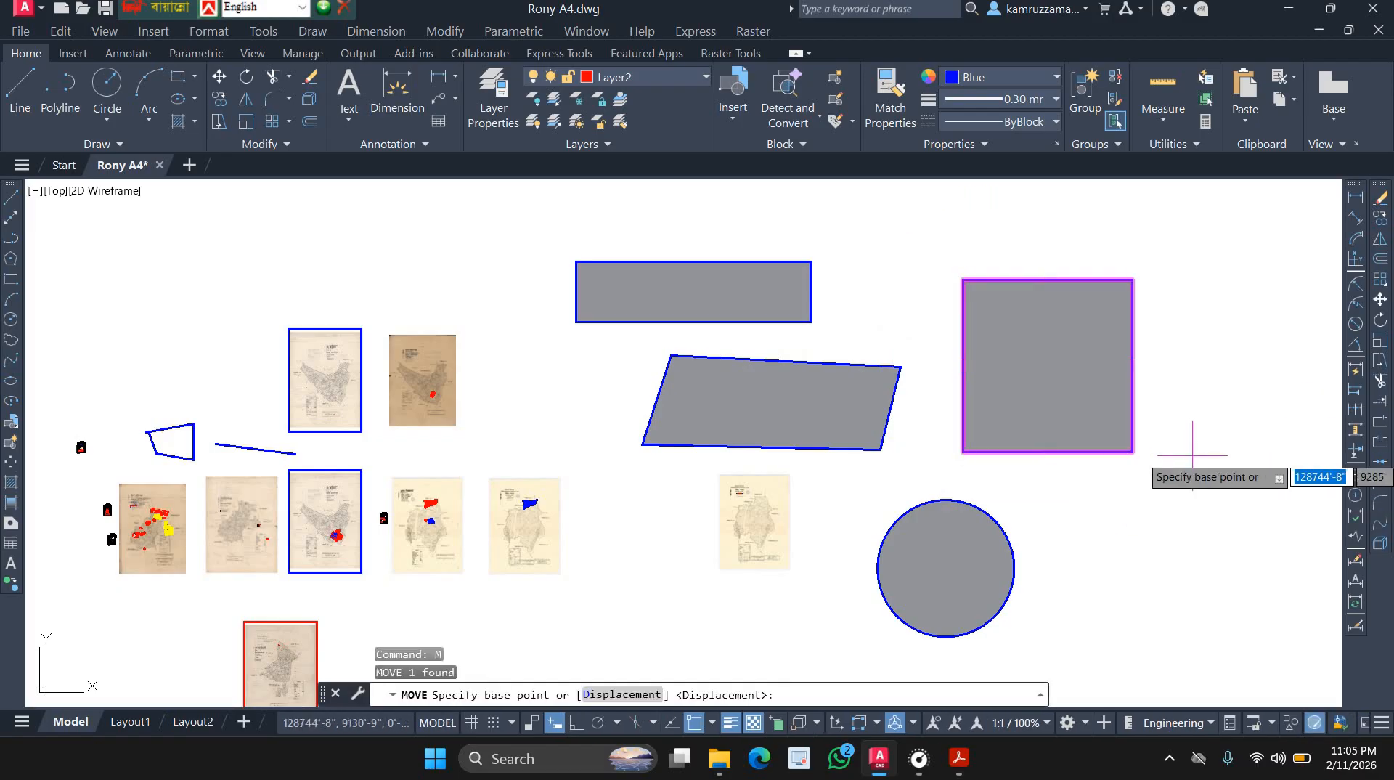
pyautogui.click(1086, 362)
pyautogui.click(1195, 539)
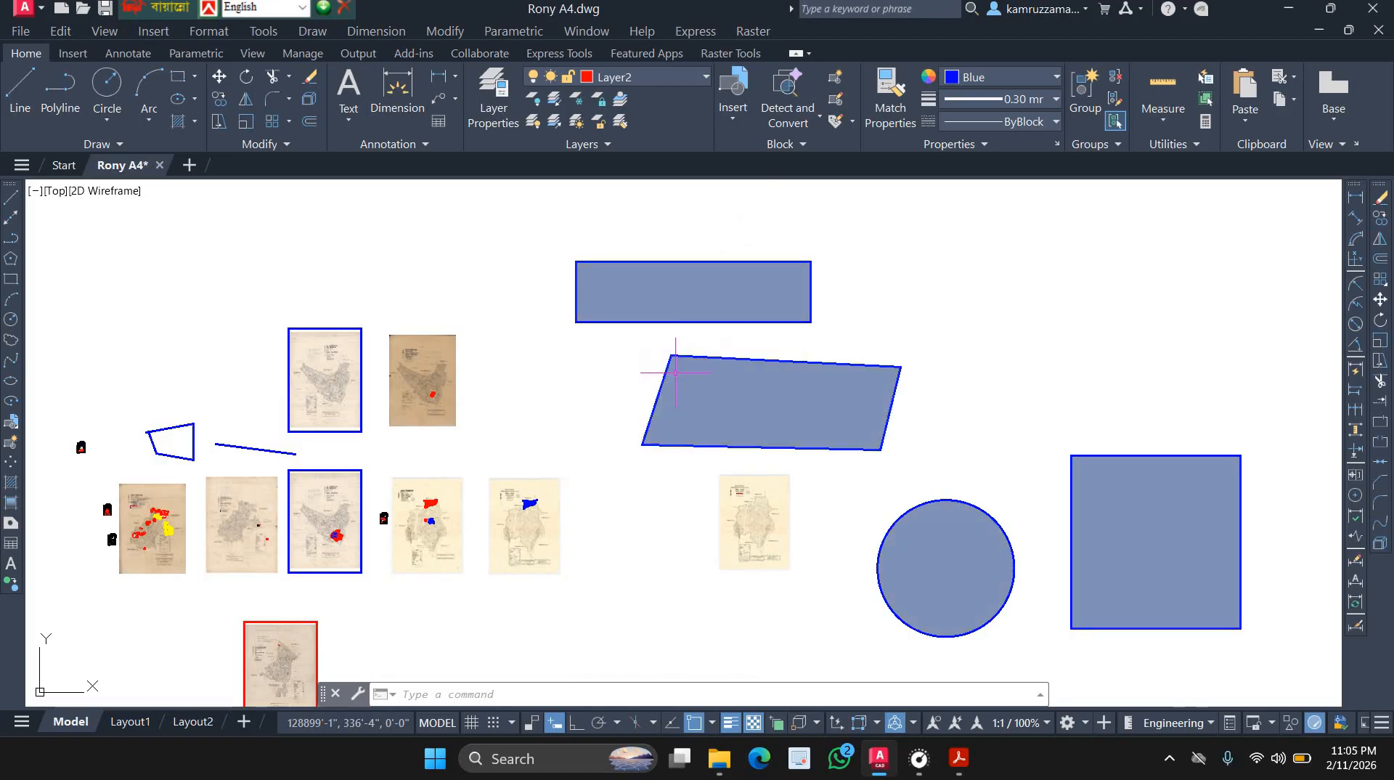
# Copy the outlines of the wide rectangle and the four-sided polyline to the empty area up and to the right.
pyautogui.scroll(-2, 772, 246)
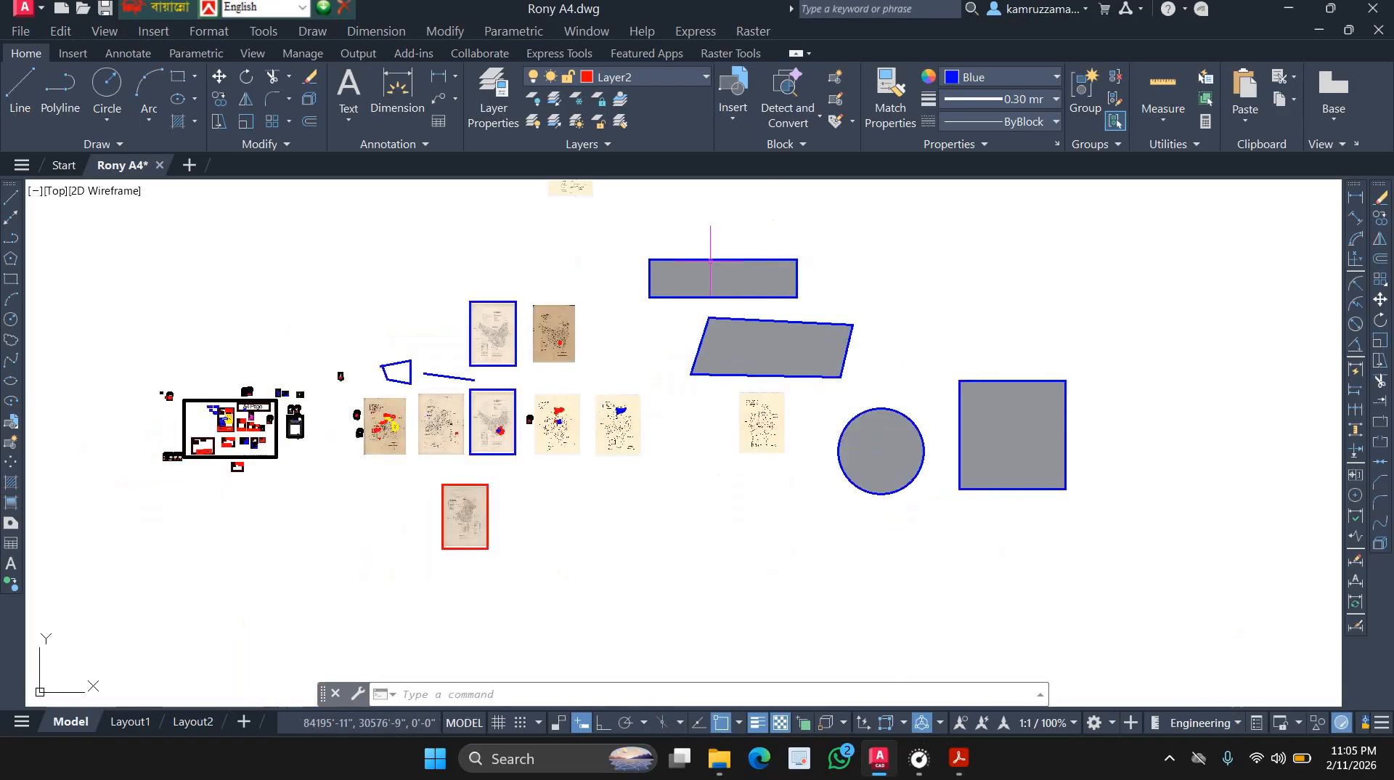
pyautogui.click(645, 239)
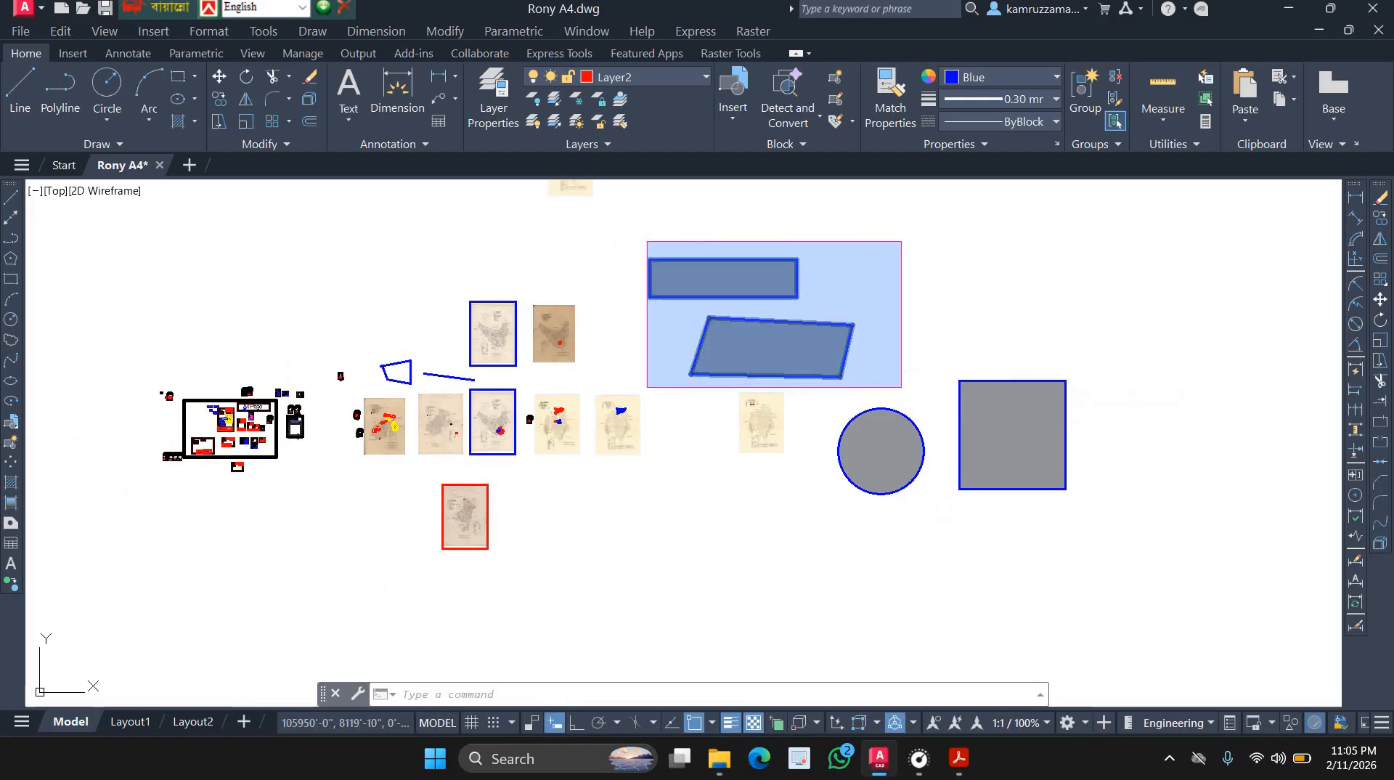
pyautogui.click(905, 383)
pyautogui.write('co')
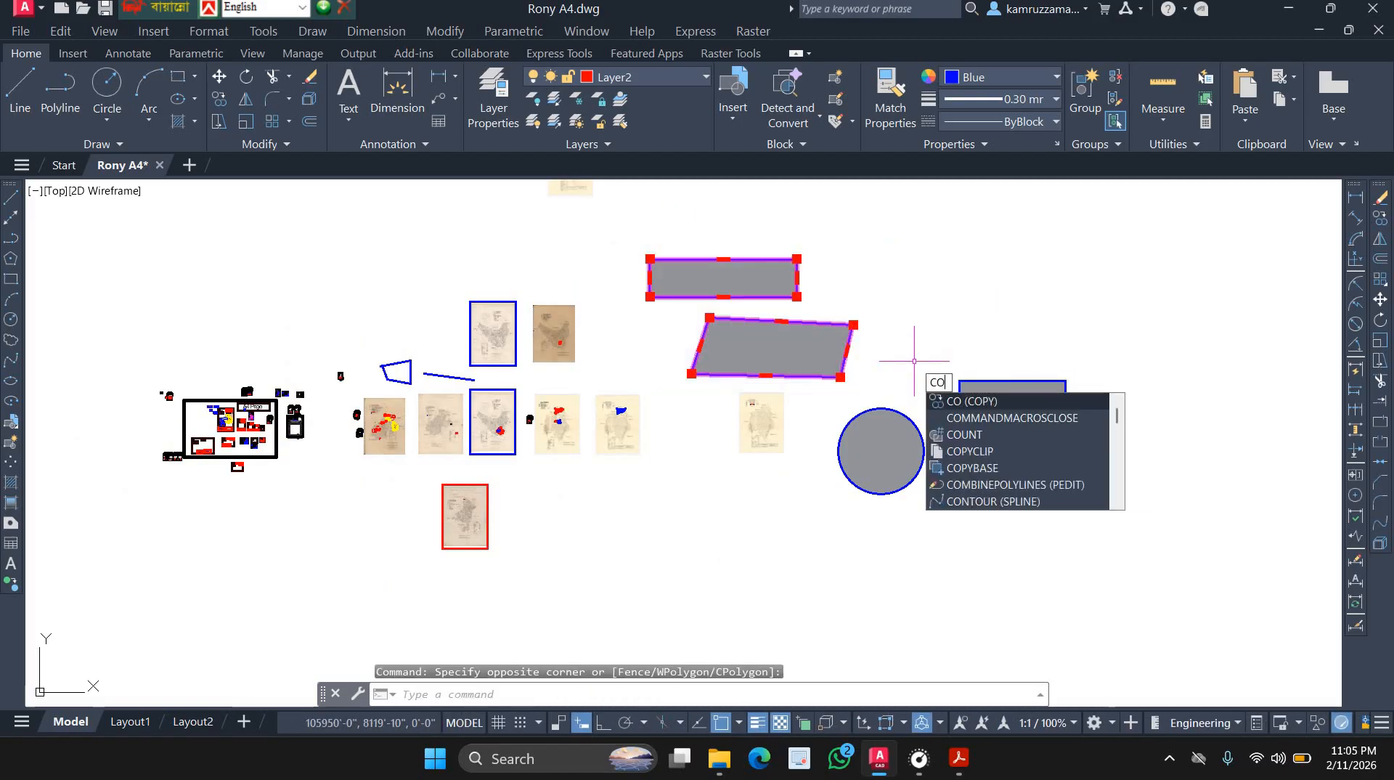
pyautogui.press('Return')
pyautogui.click(772, 339)
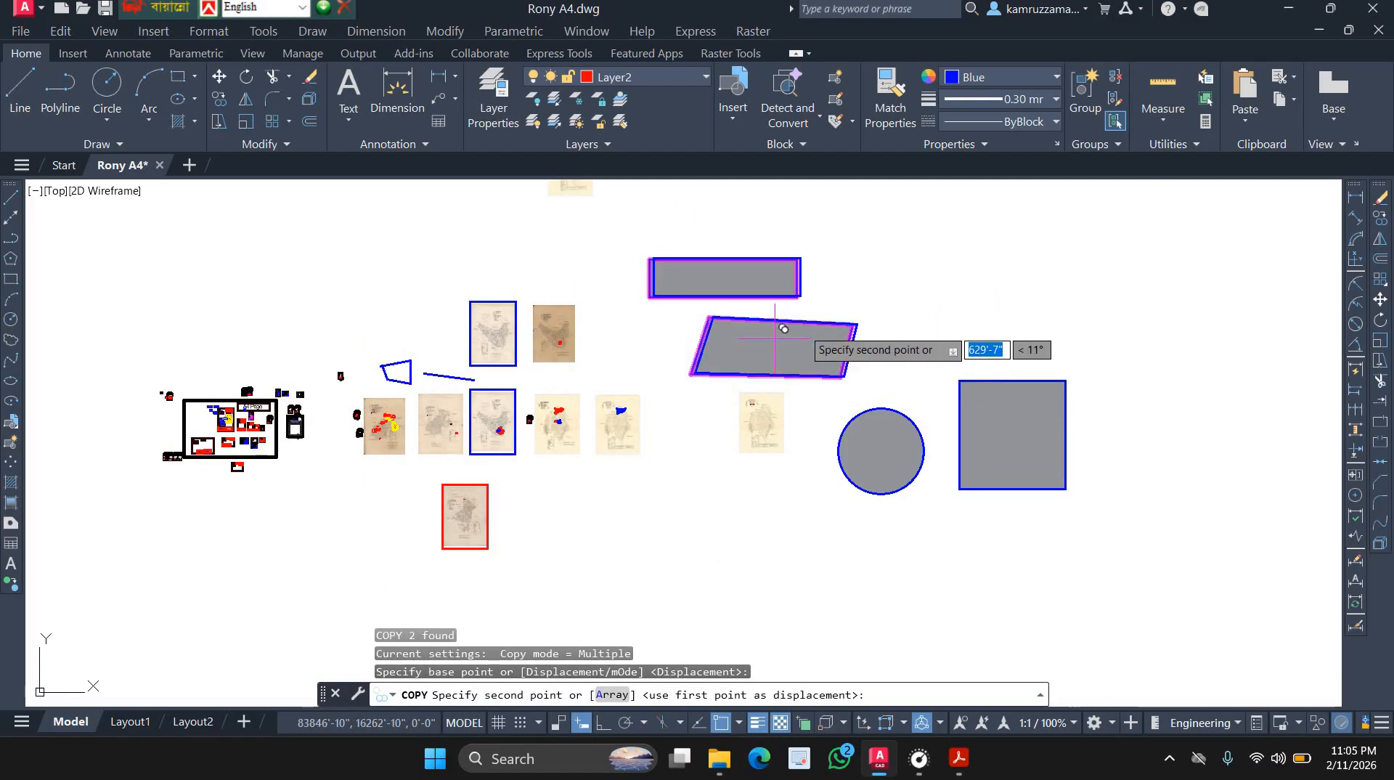
pyautogui.click(1009, 292)
pyautogui.press('Escape')
# Trim away the upper edge and the left slanted edge of the copied four-sided polyline.
pyautogui.scroll(2, 984, 327)
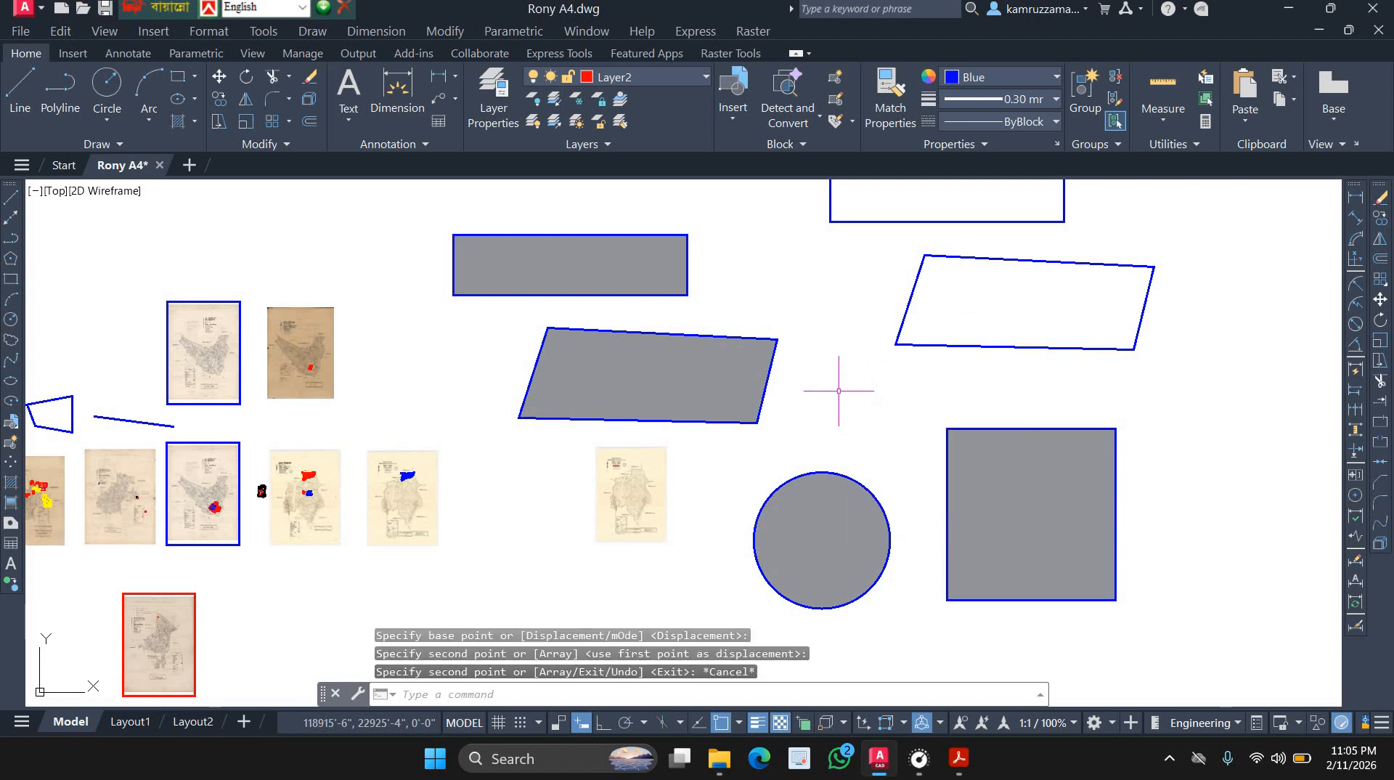
pyautogui.write('tr')
pyautogui.press('Return')
pyautogui.click(1048, 255)
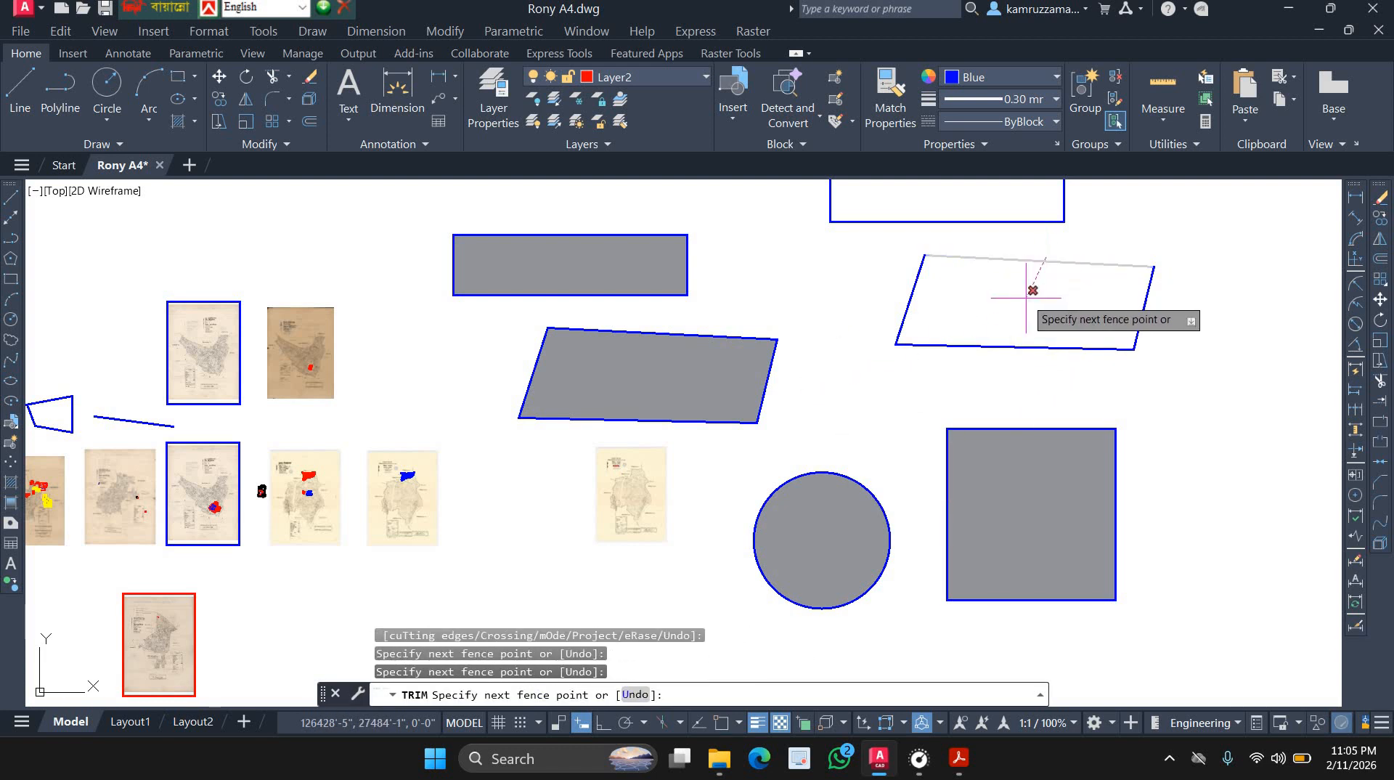
pyautogui.press('Return')
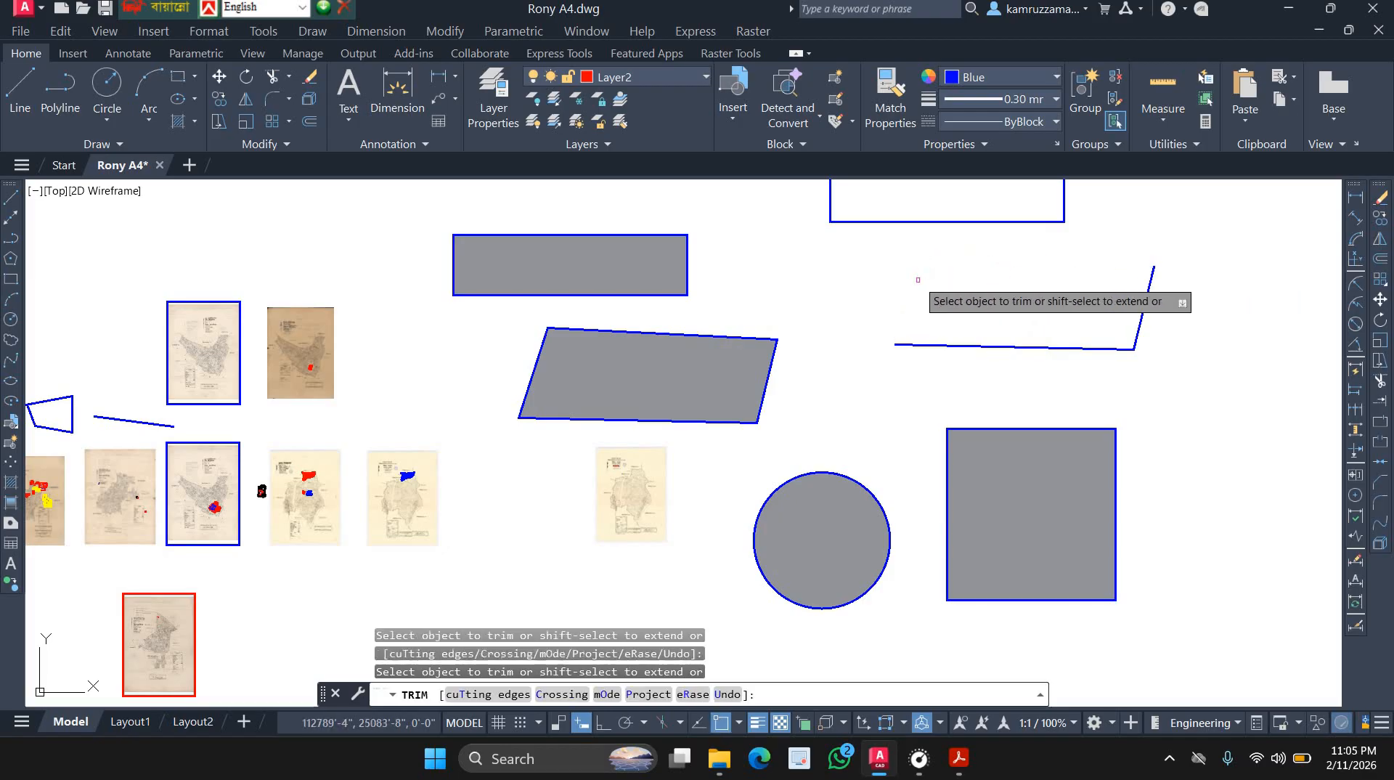
pyautogui.click(918, 280)
pyautogui.press('Escape')
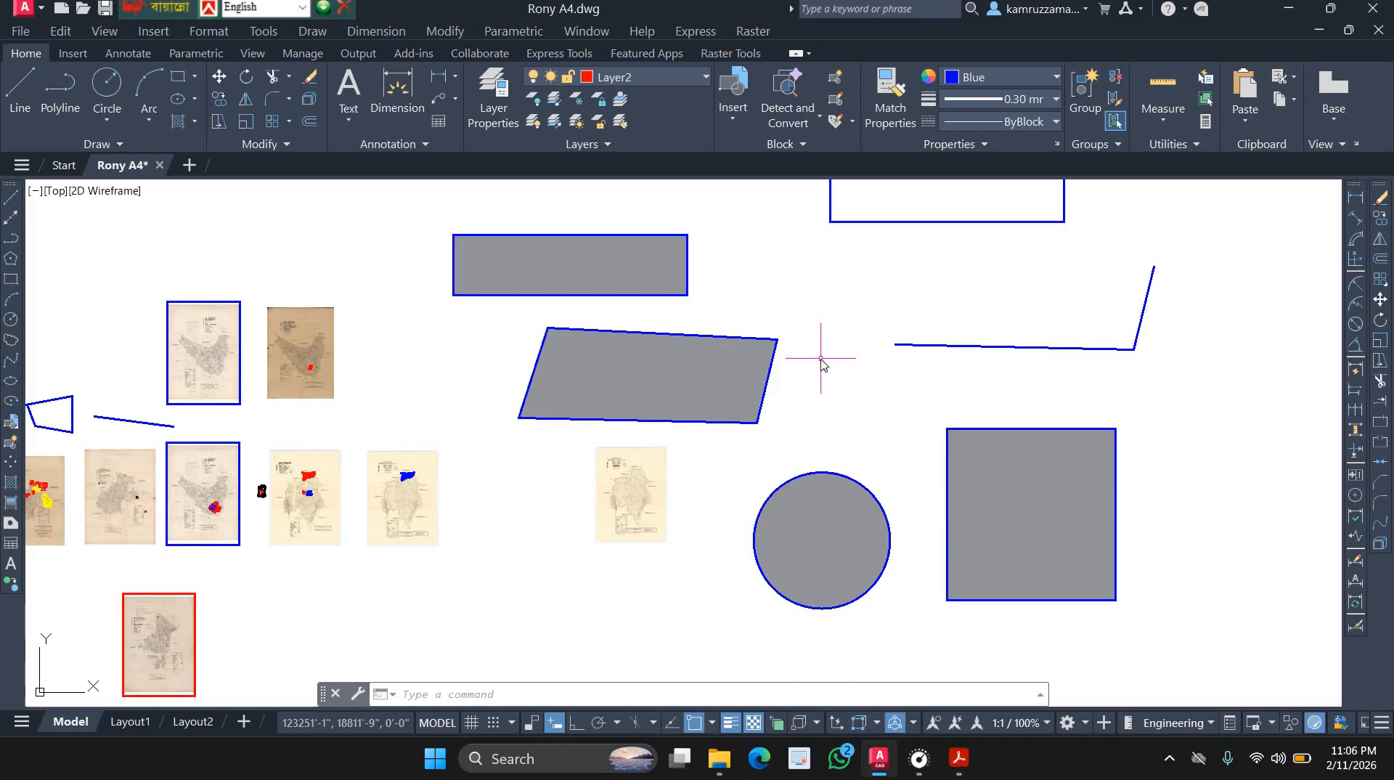
# Examine the drawing's dimension styles and the preview of D2 in the Dimension Style Manager, and close it without changes.
pyautogui.write('d')
pyautogui.press('Return')
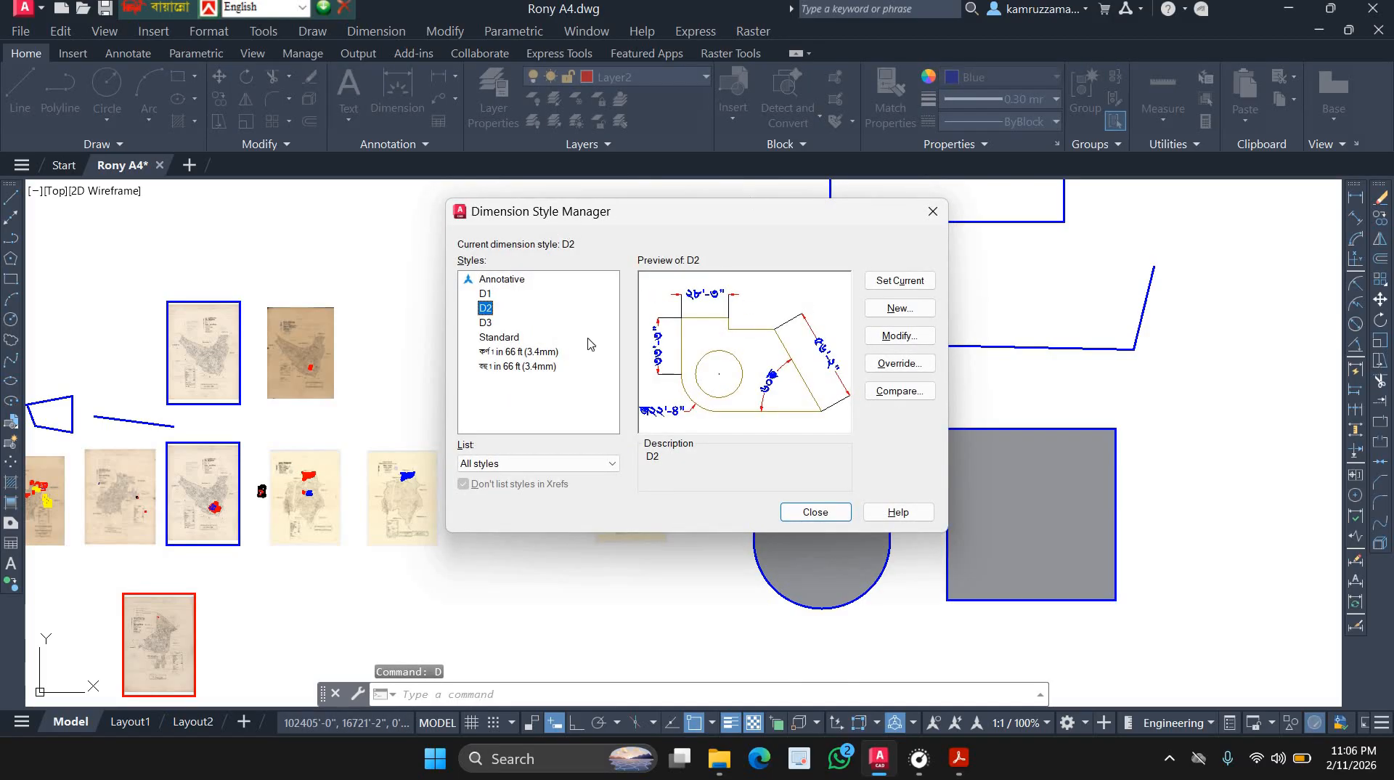
pyautogui.click(815, 512)
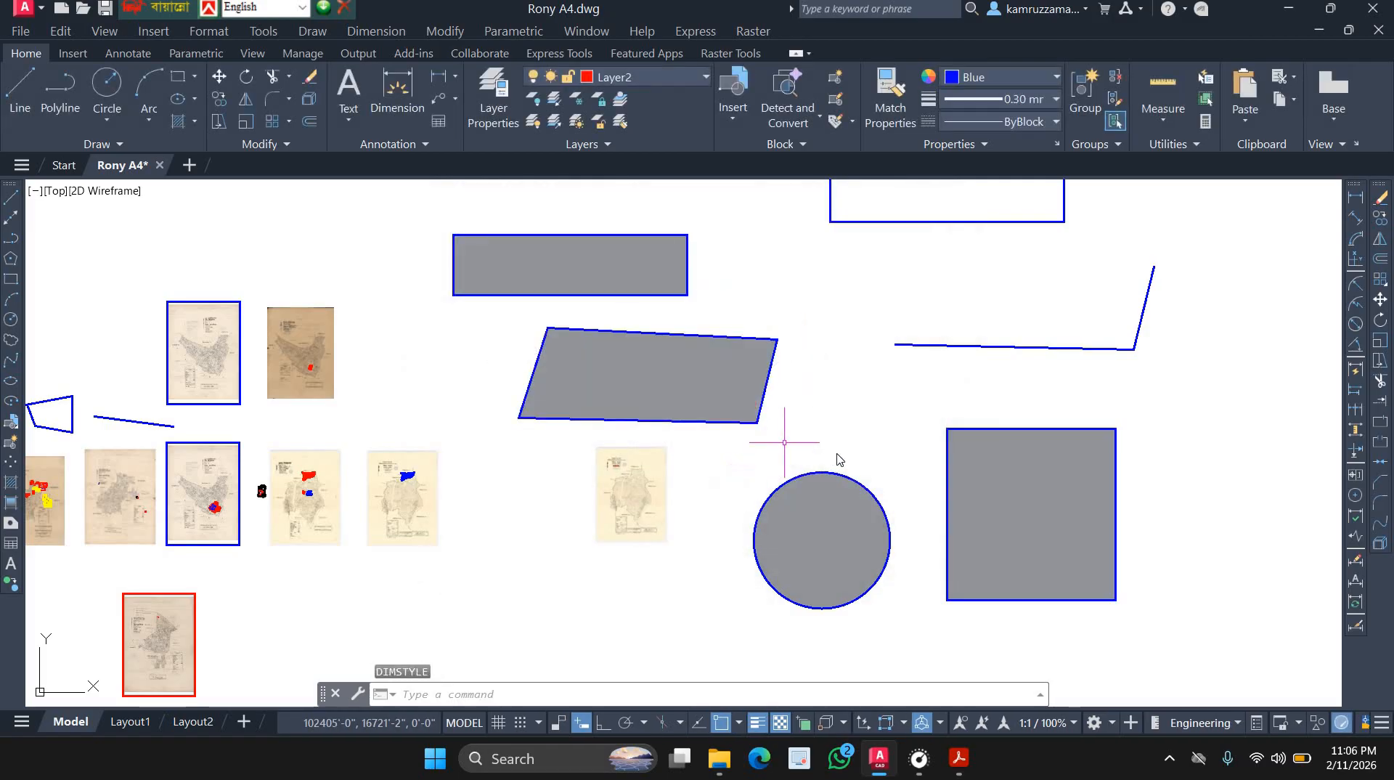
pyautogui.press('Return')
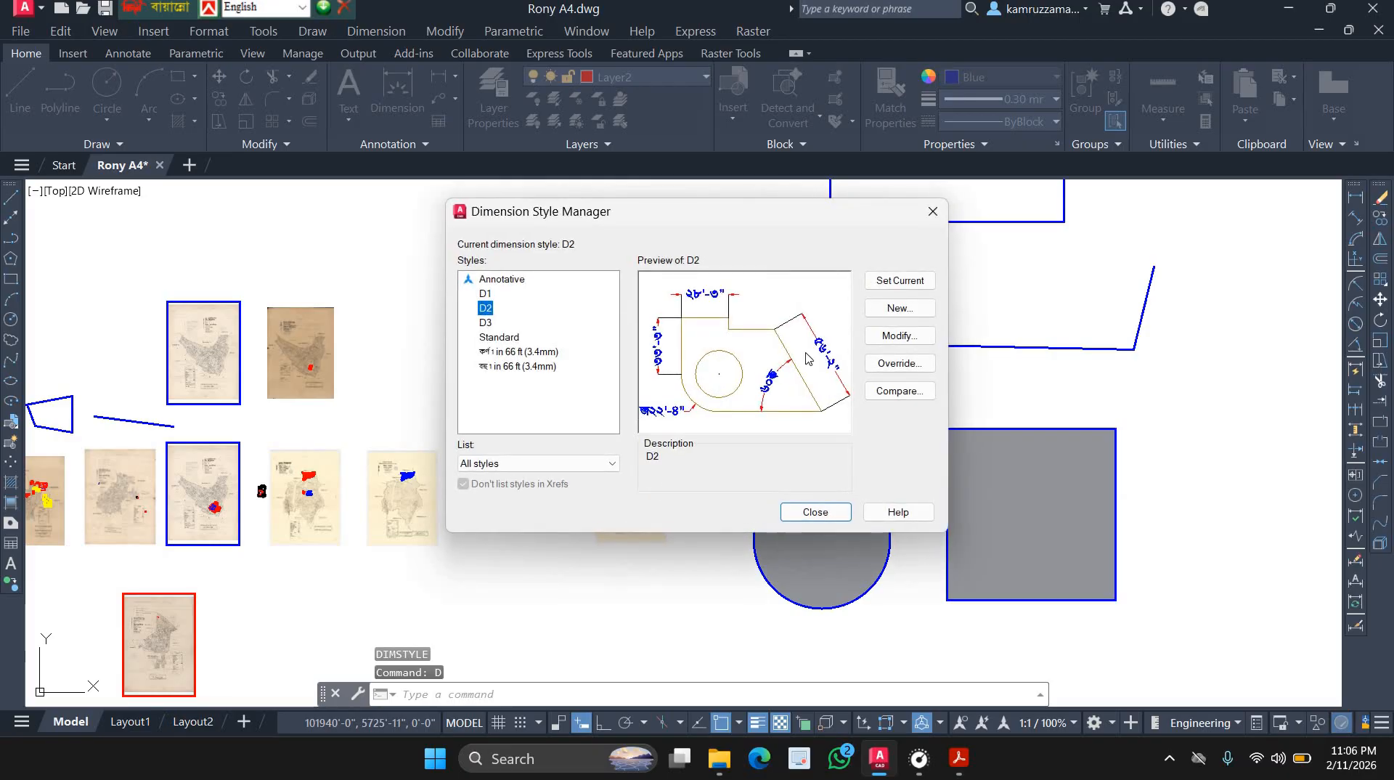
pyautogui.click(933, 213)
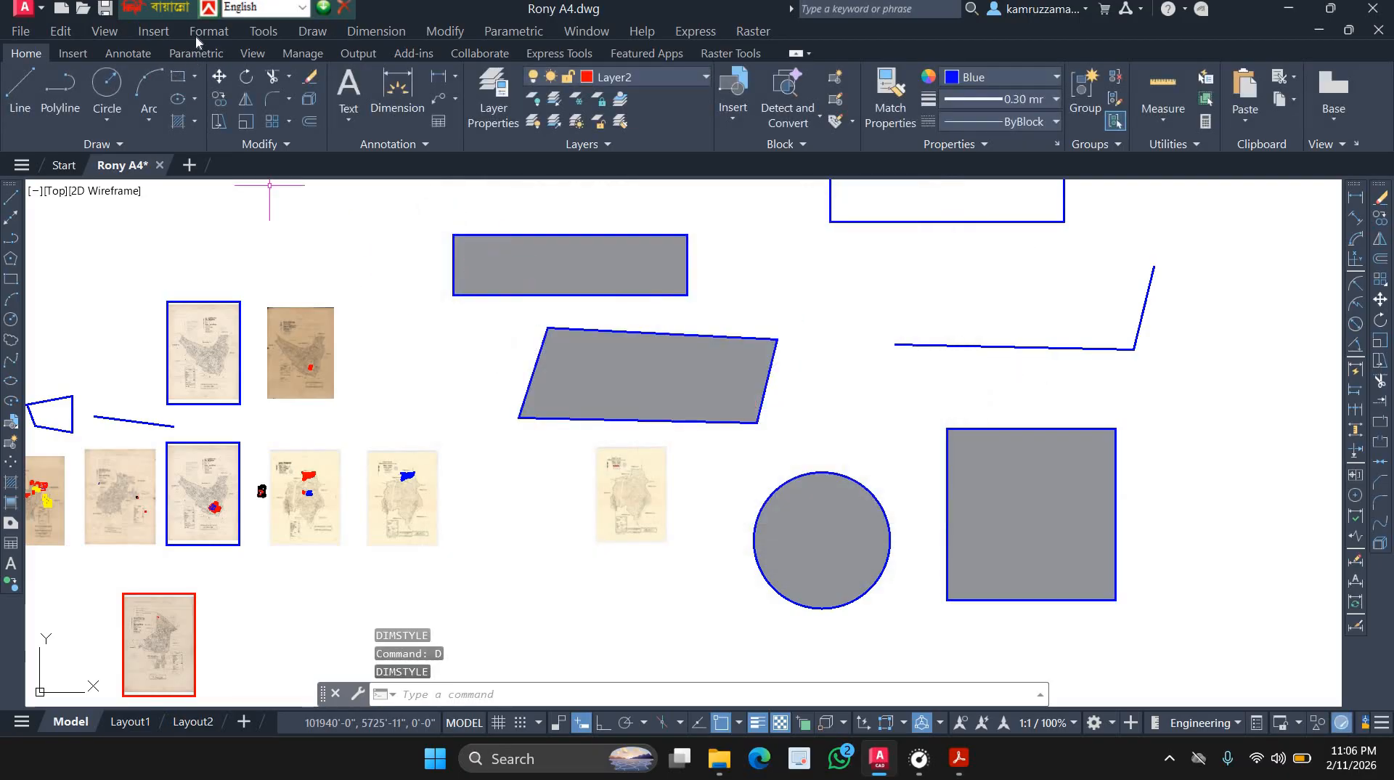
pyautogui.click(209, 32)
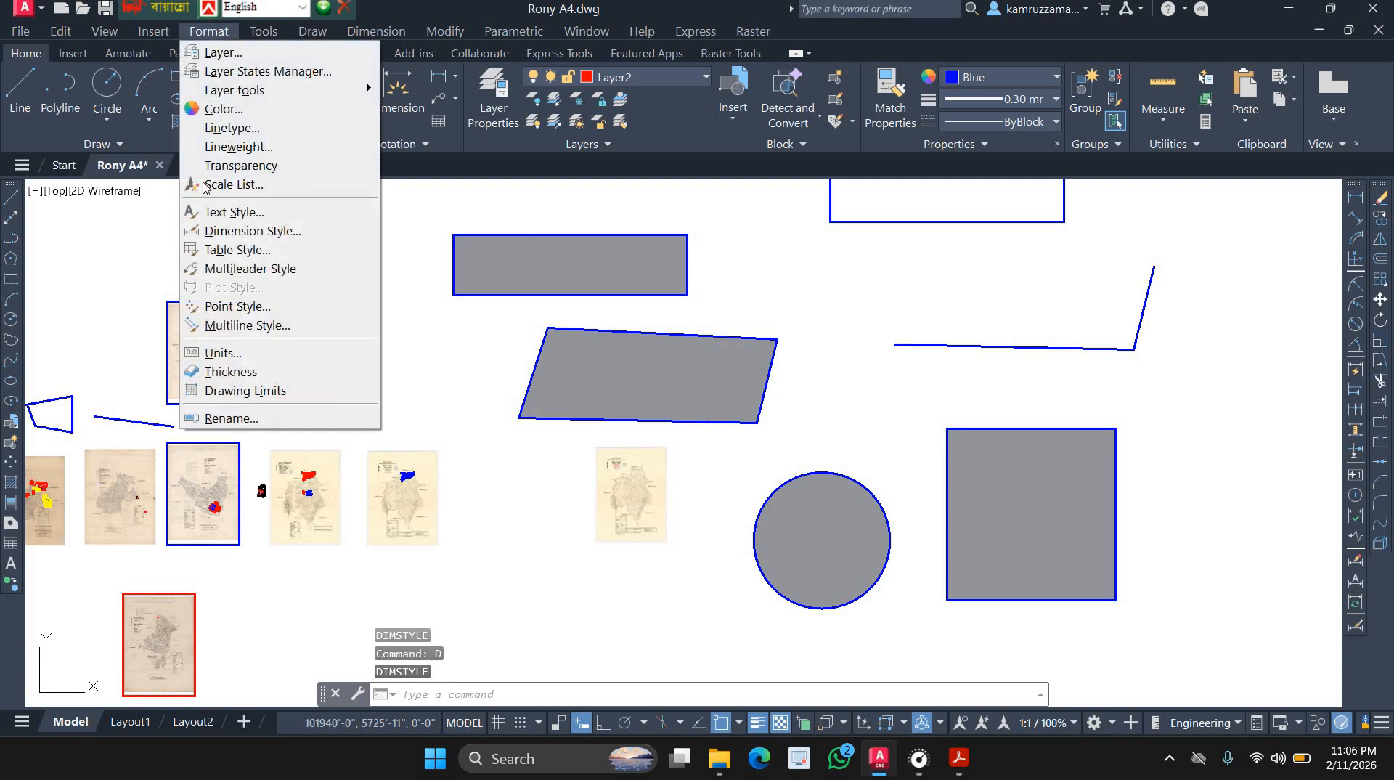
pyautogui.click(225, 231)
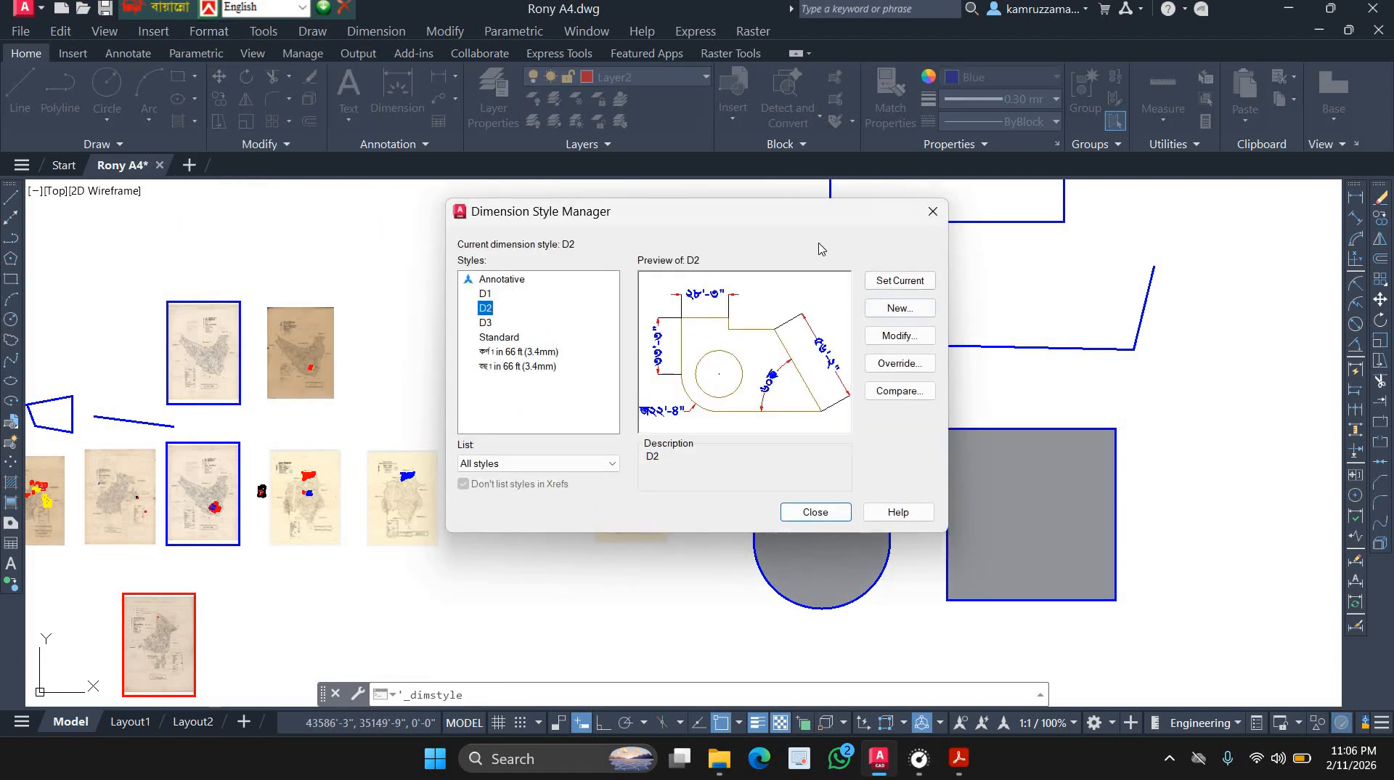
pyautogui.click(933, 211)
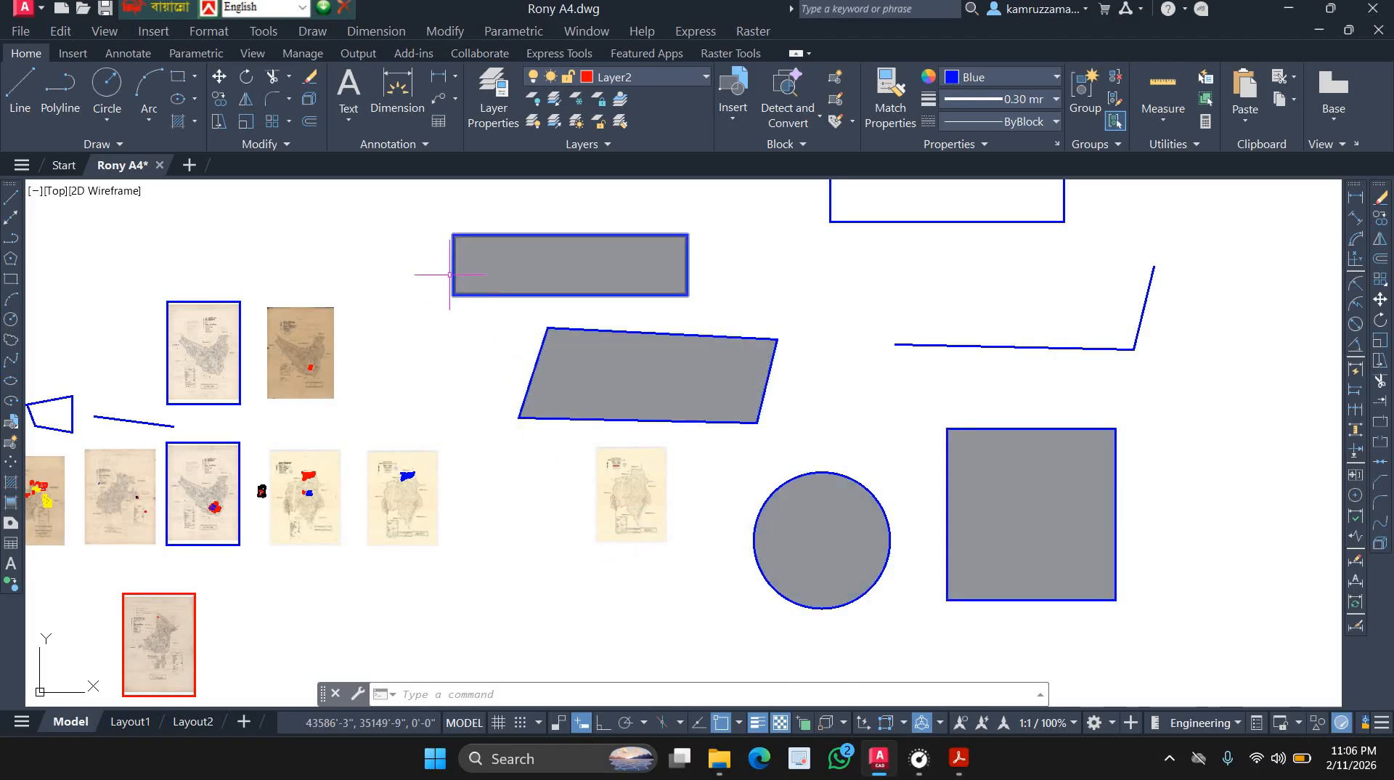
# Erase the blue outline of the hatched wide rectangle, leaving its grey fill in place.
pyautogui.click(418, 206)
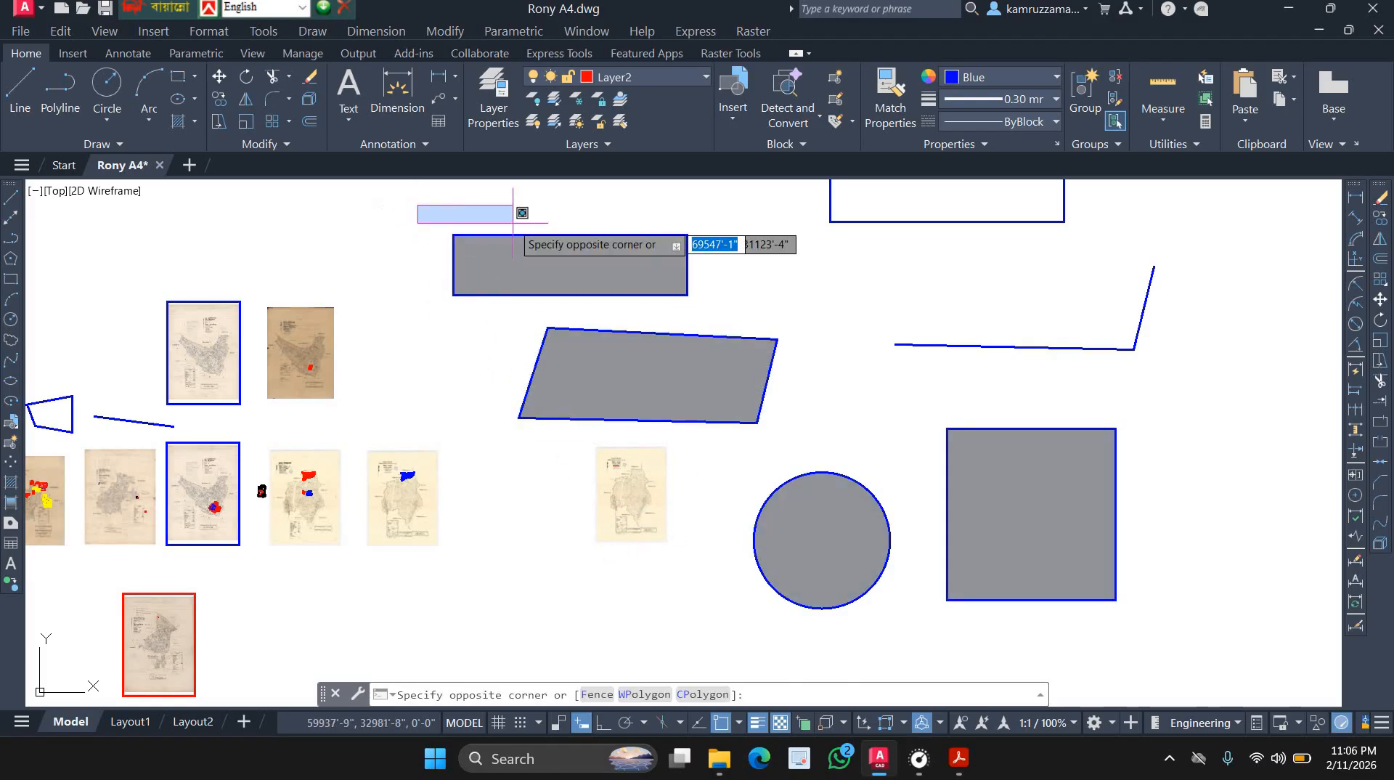
pyautogui.click(738, 317)
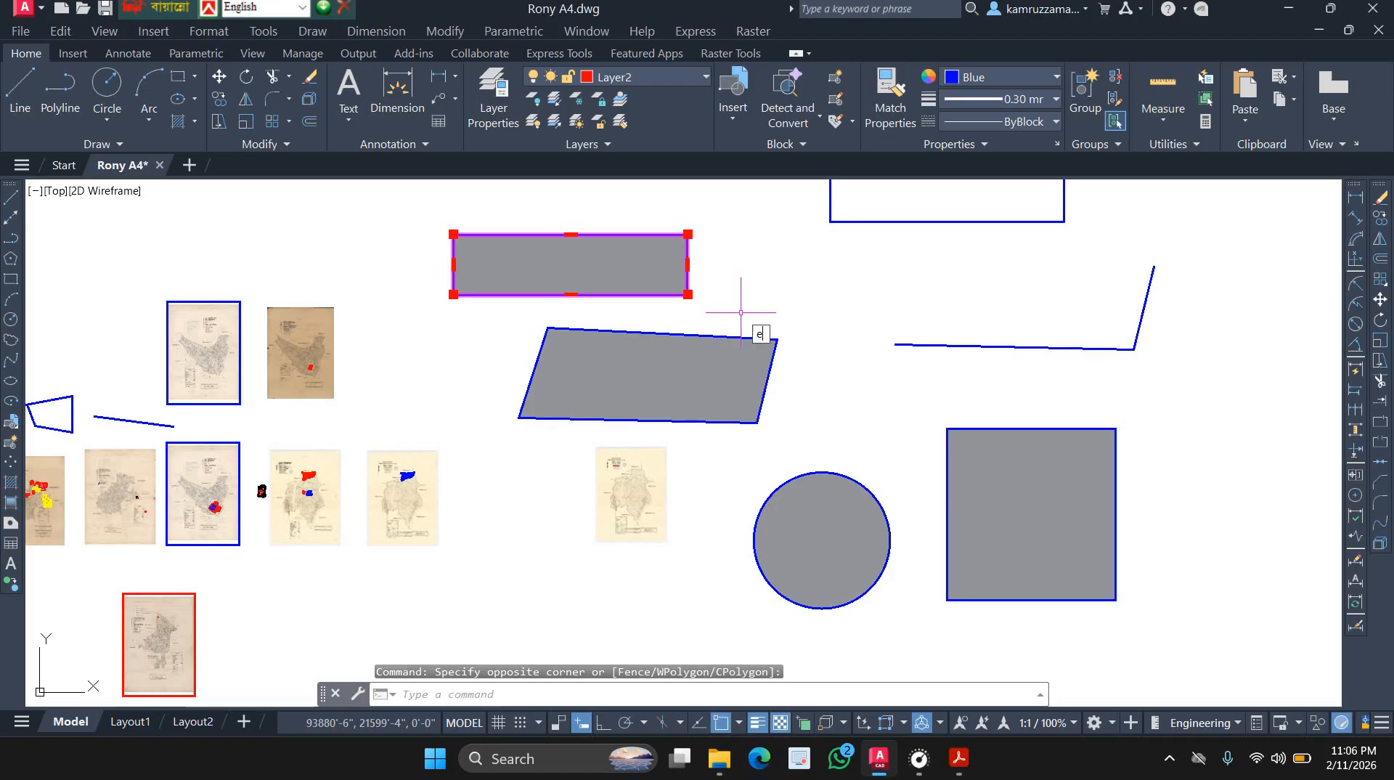
pyautogui.press('Return')
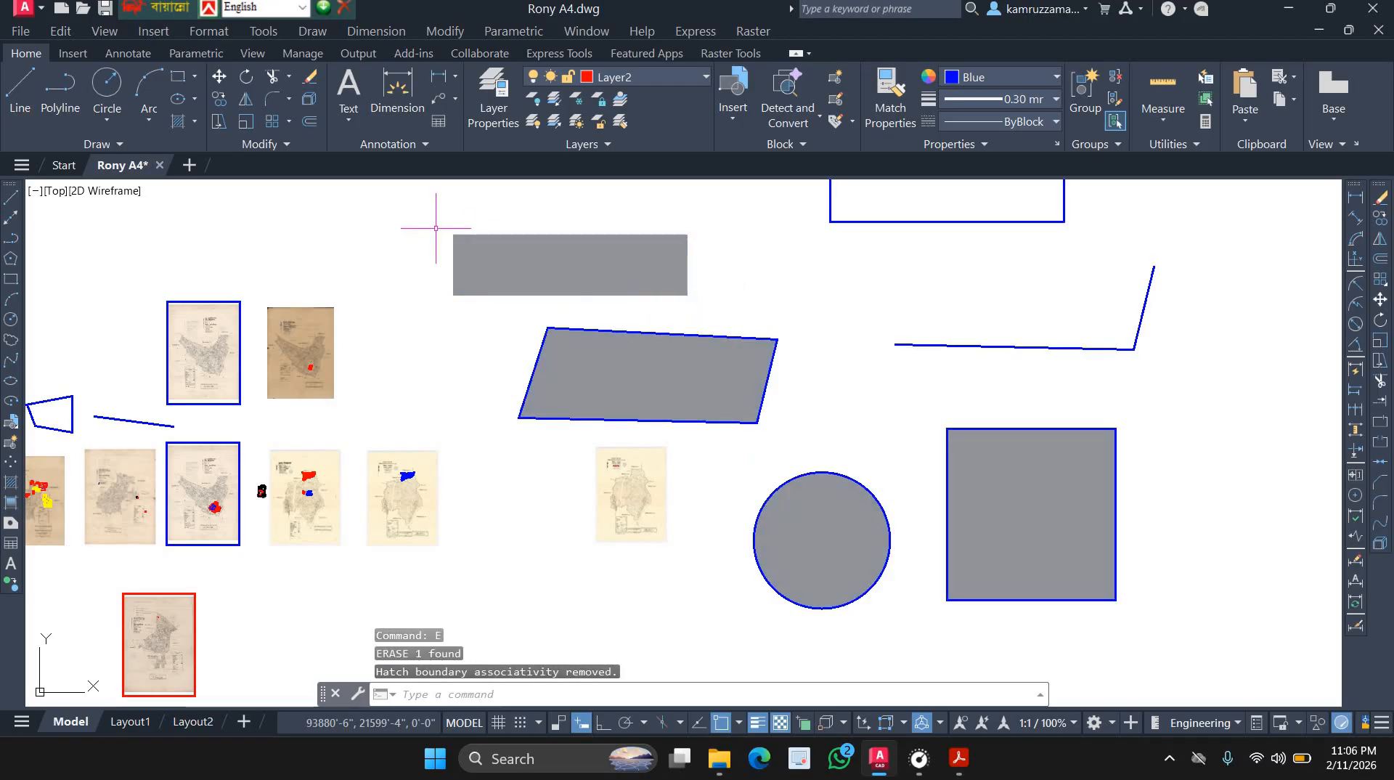
pyautogui.press('Return')
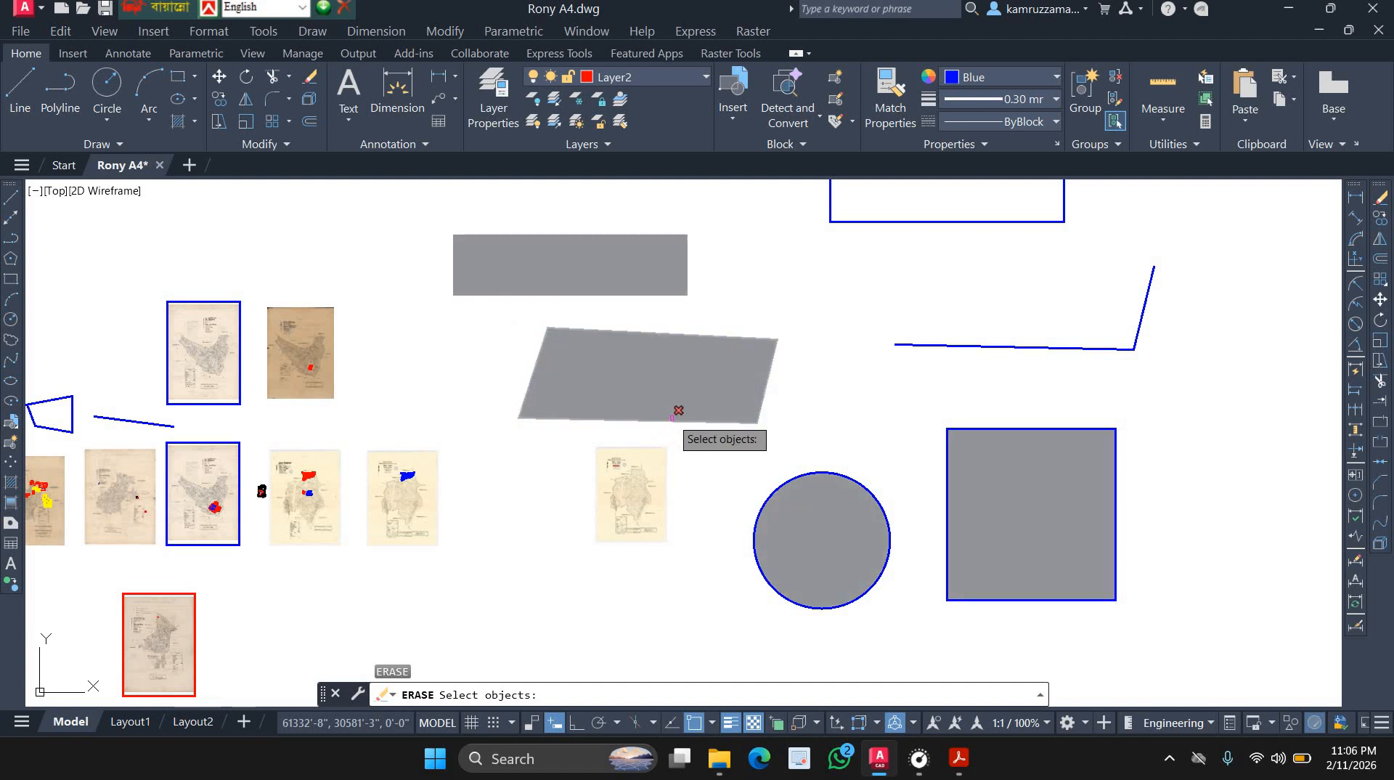
pyautogui.press('Escape')
pyautogui.scroll(-2, 538, 419)
pyautogui.moveTo(538, 419); pyautogui.dragTo(941, 429, button='middle')
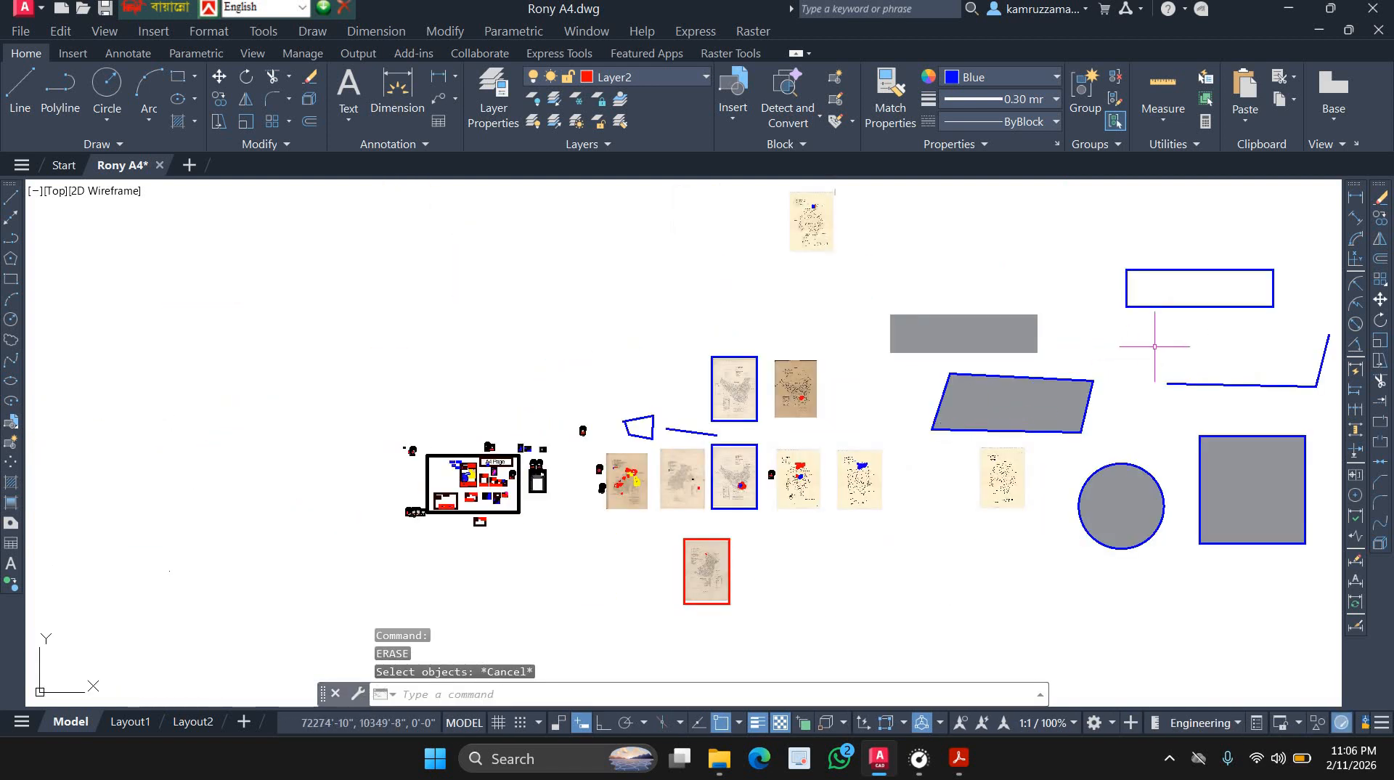
# Erase the copied blue rectangle outline above the two remaining segments of the trimmed polyline.
pyautogui.moveTo(1099, 341)
pyautogui.mouseDown(button='middle')
pyautogui.moveTo(956, 414)
pyautogui.moveTo(892, 427)
pyautogui.mouseUp(button='middle')
pyautogui.click(894, 324)
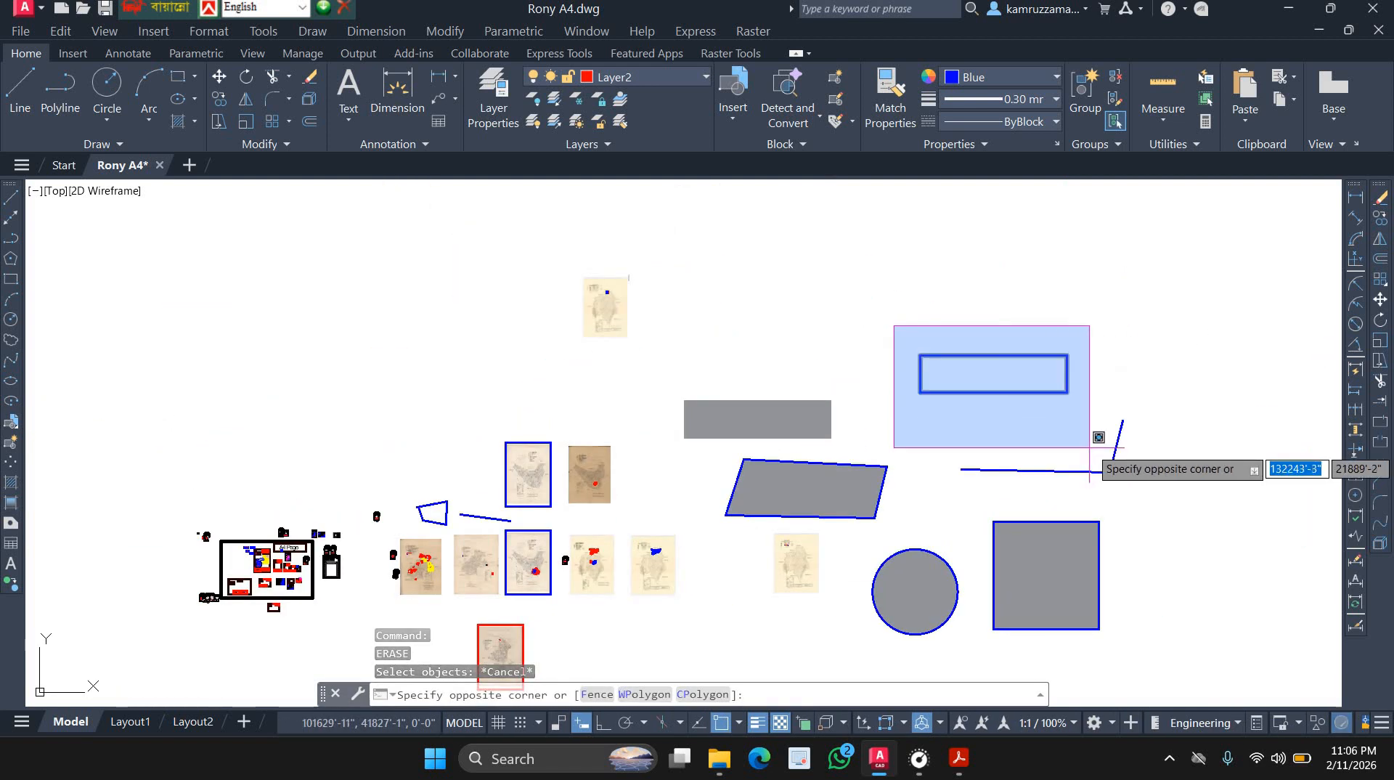
pyautogui.click(1101, 438)
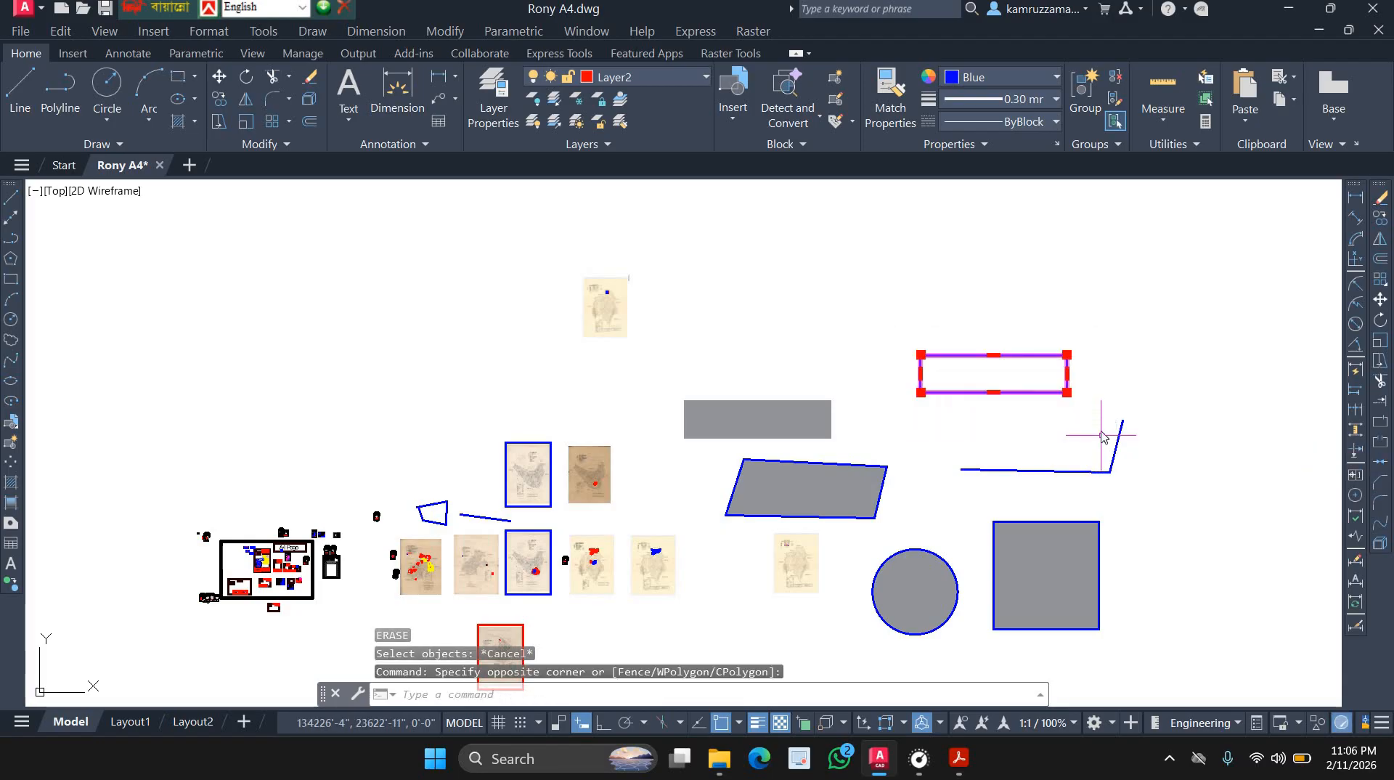
pyautogui.write('e')
pyautogui.press('Return')
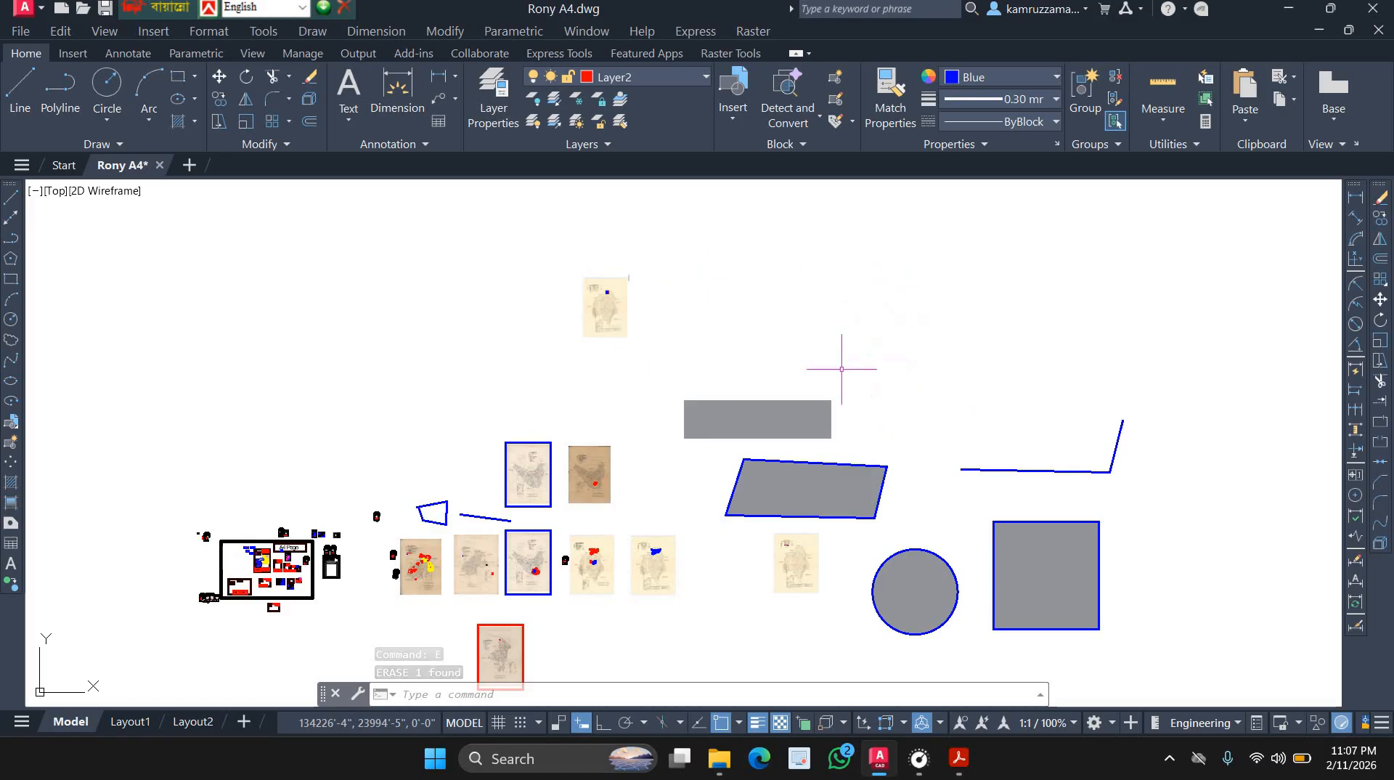
# Examine the title block of the survey sheet near the A4 Page frame, including its location details, surveyor information and QR code.
pyautogui.scroll(-2, 887, 289)
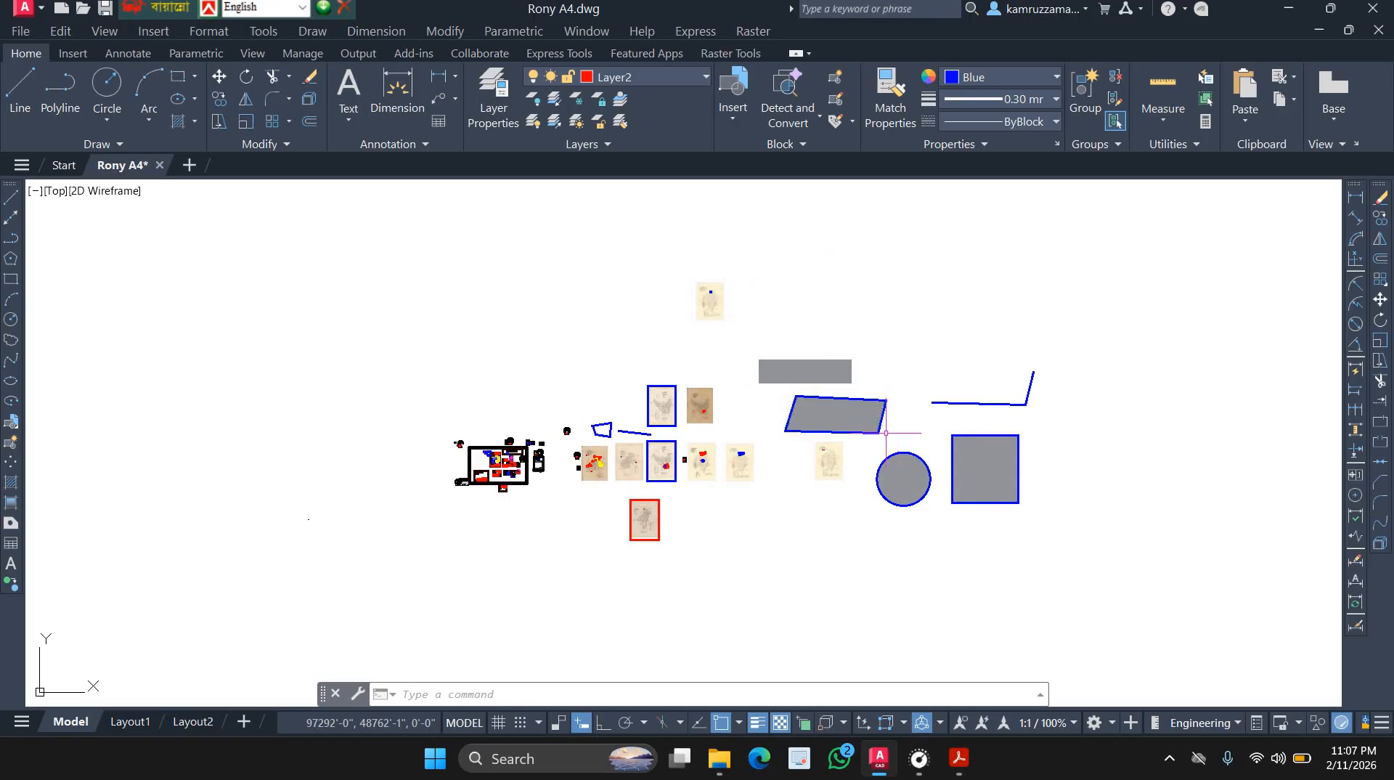
pyautogui.click(848, 381)
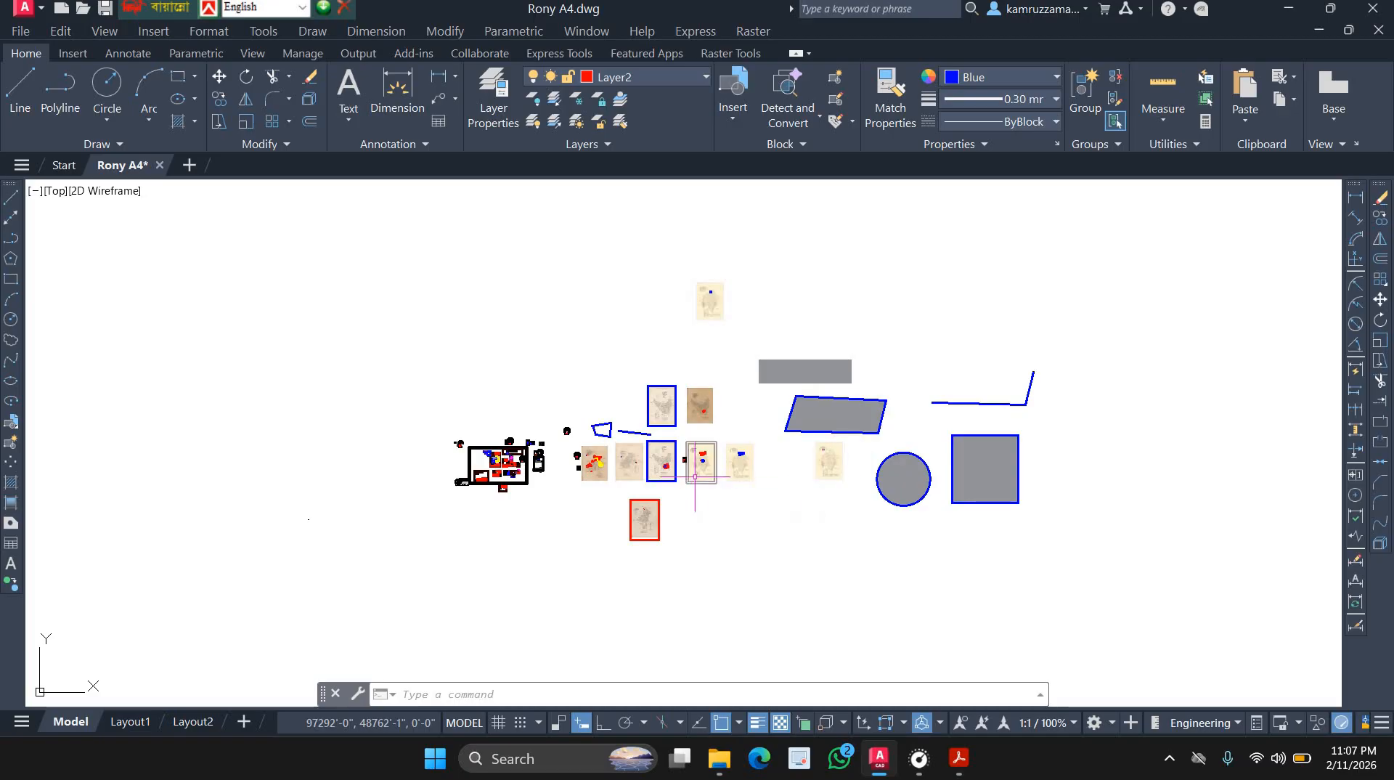
pyautogui.scroll(2, 660, 461)
pyautogui.scroll(4, 672, 459)
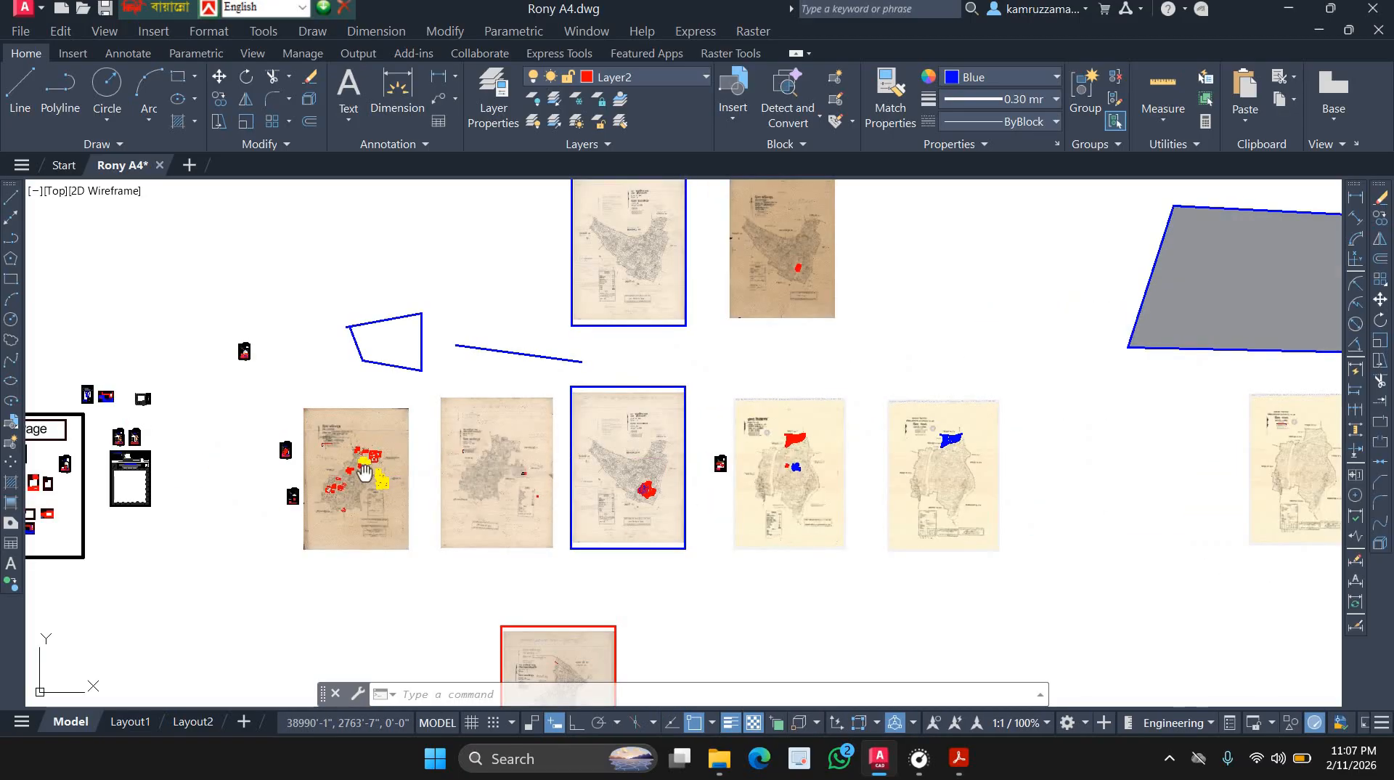
pyautogui.moveTo(365, 475); pyautogui.dragTo(894, 482, button='middle')
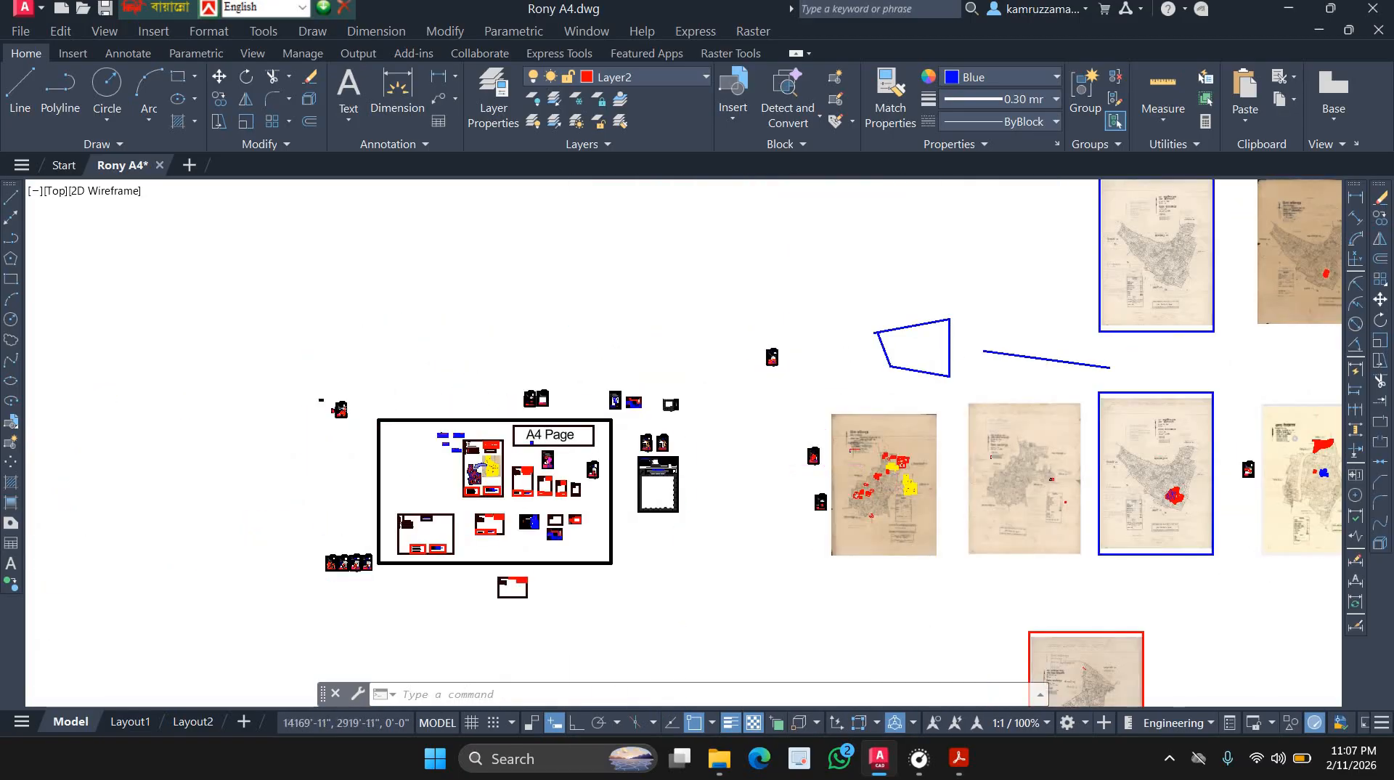
pyautogui.scroll(12, 814, 457)
pyautogui.scroll(8, 807, 398)
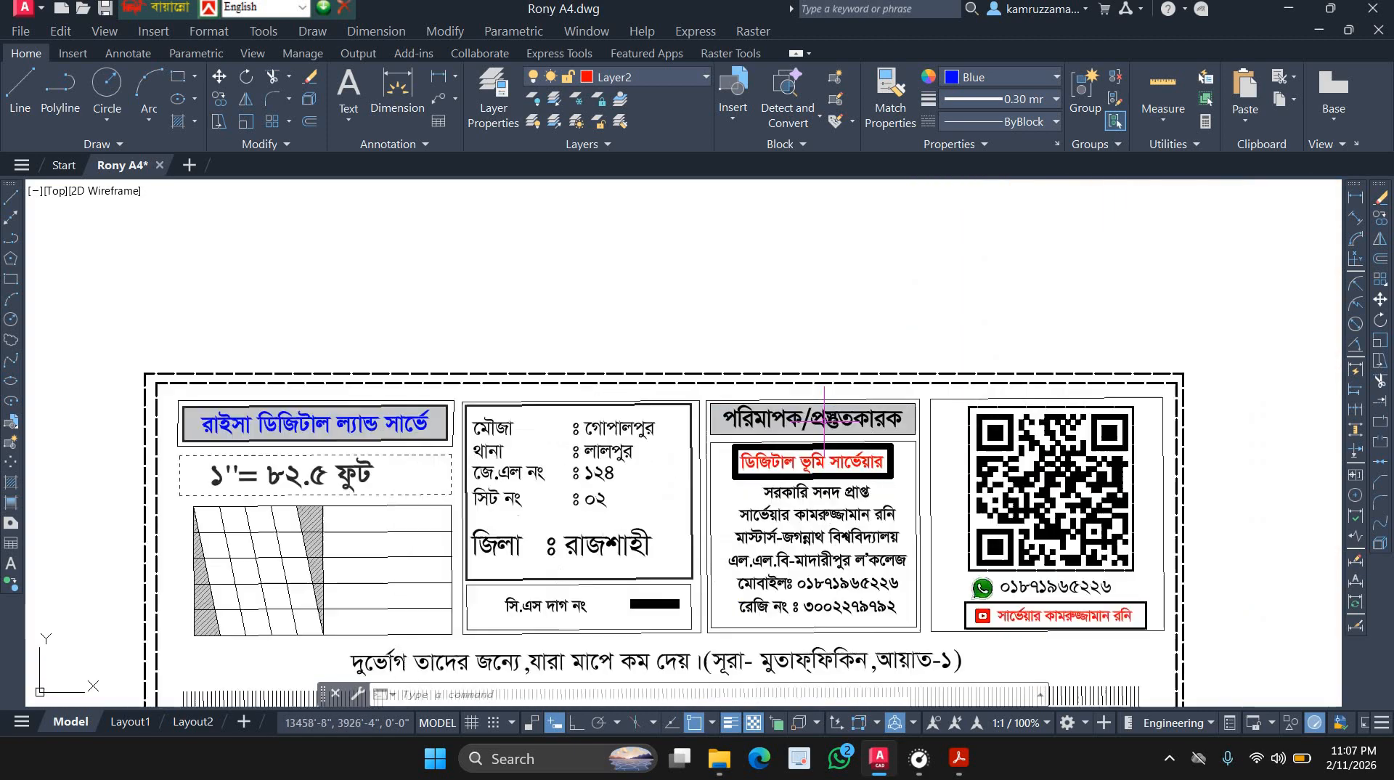
pyautogui.moveTo(905, 292)
pyautogui.mouseDown(button='middle')
pyautogui.moveTo(770, 311)
pyautogui.moveTo(704, 299)
pyautogui.mouseUp(button='middle')
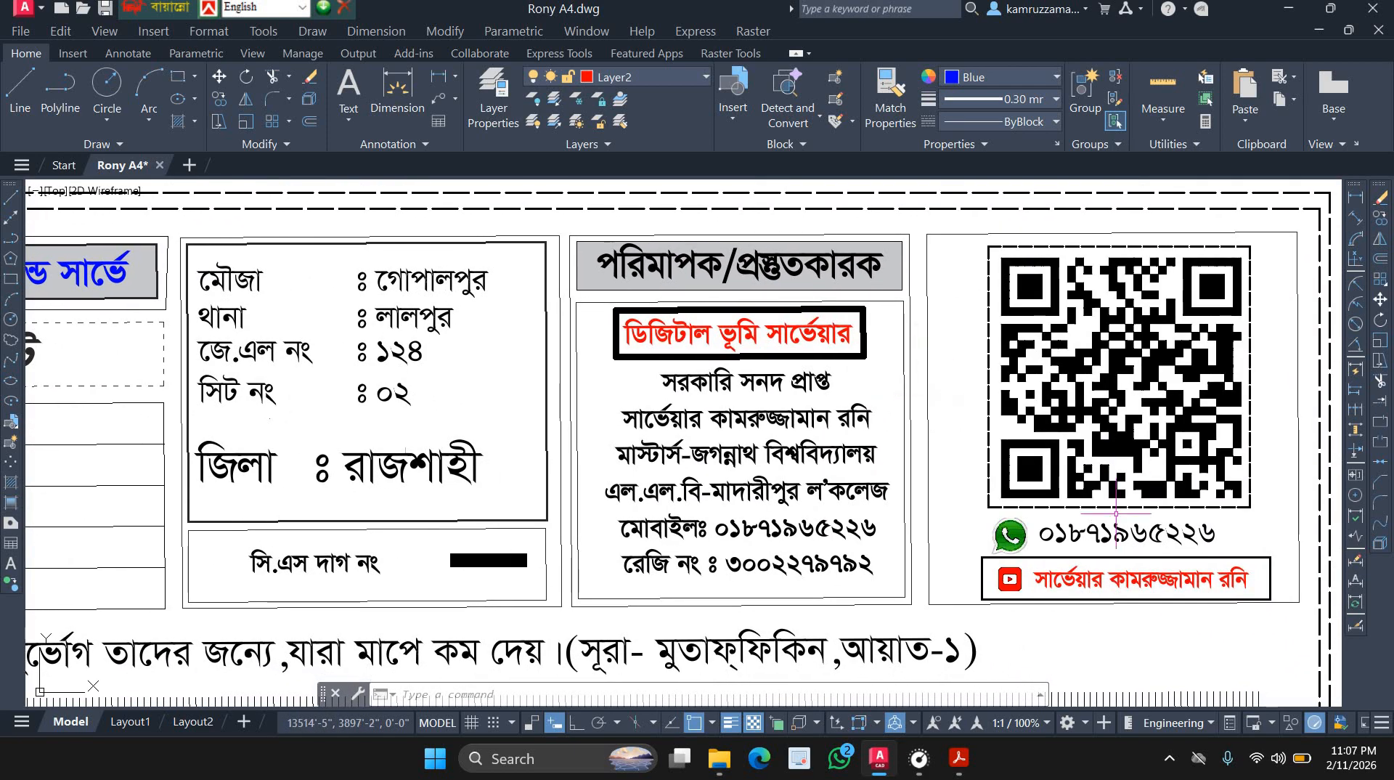